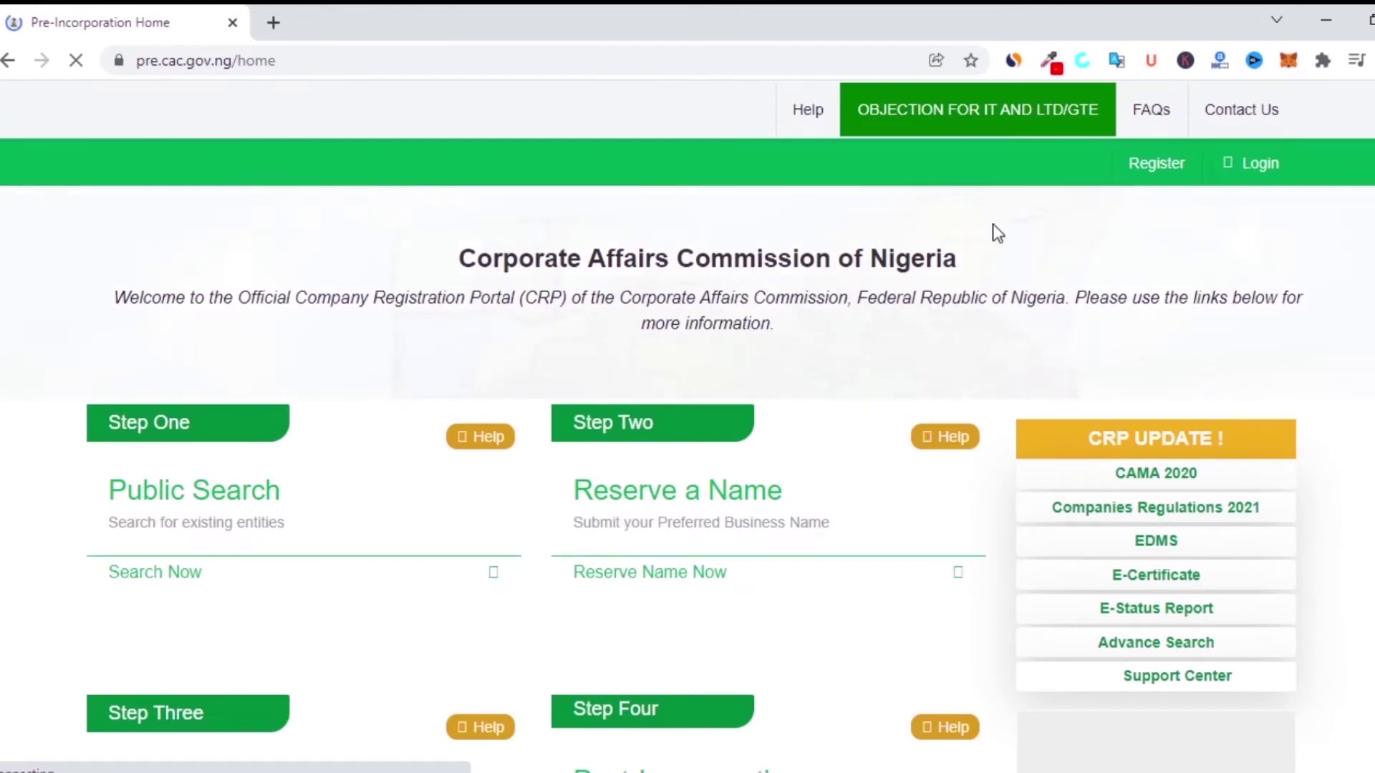
# Step: Open the account login page, and open the Contact Us page in a separate tab to view the customer service telephone lines
pyautogui.click(1232, 168)
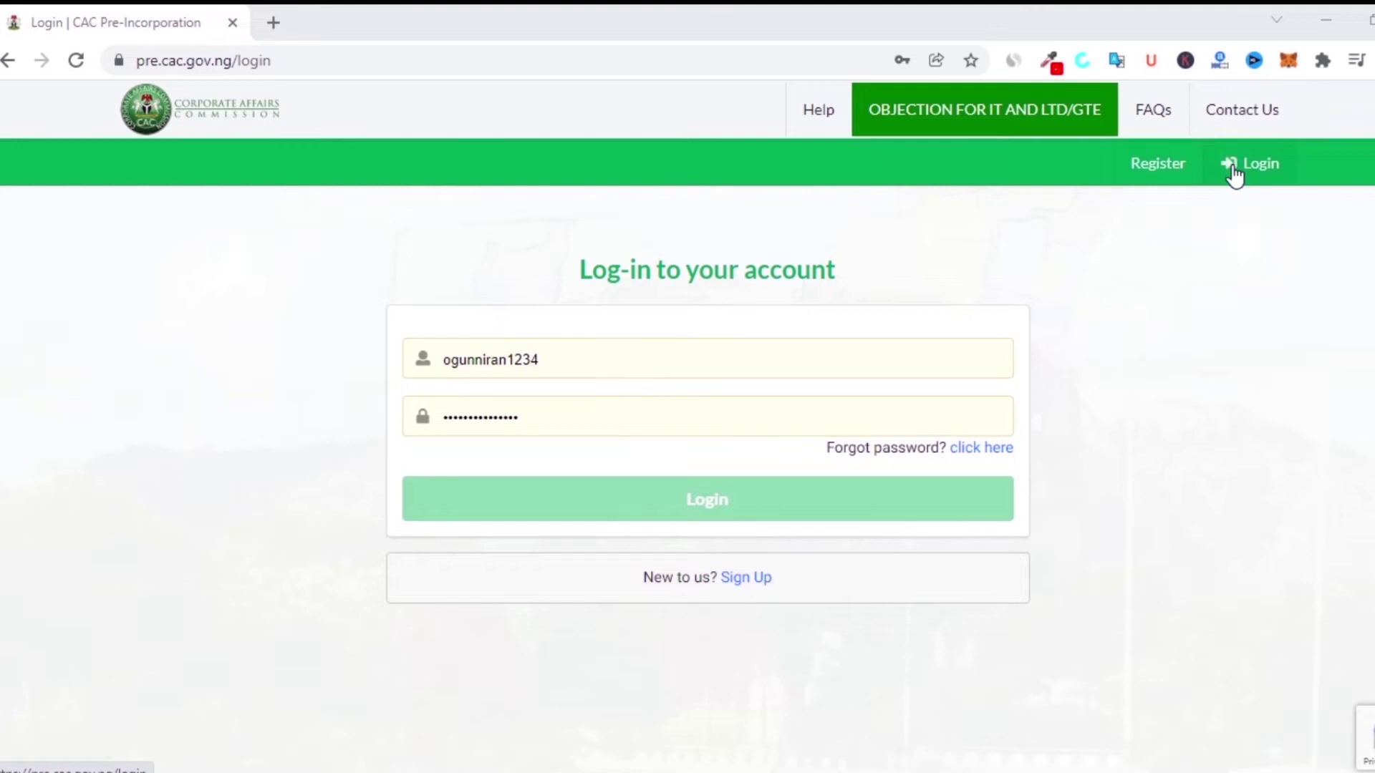
pyautogui.rightClick(1257, 132)
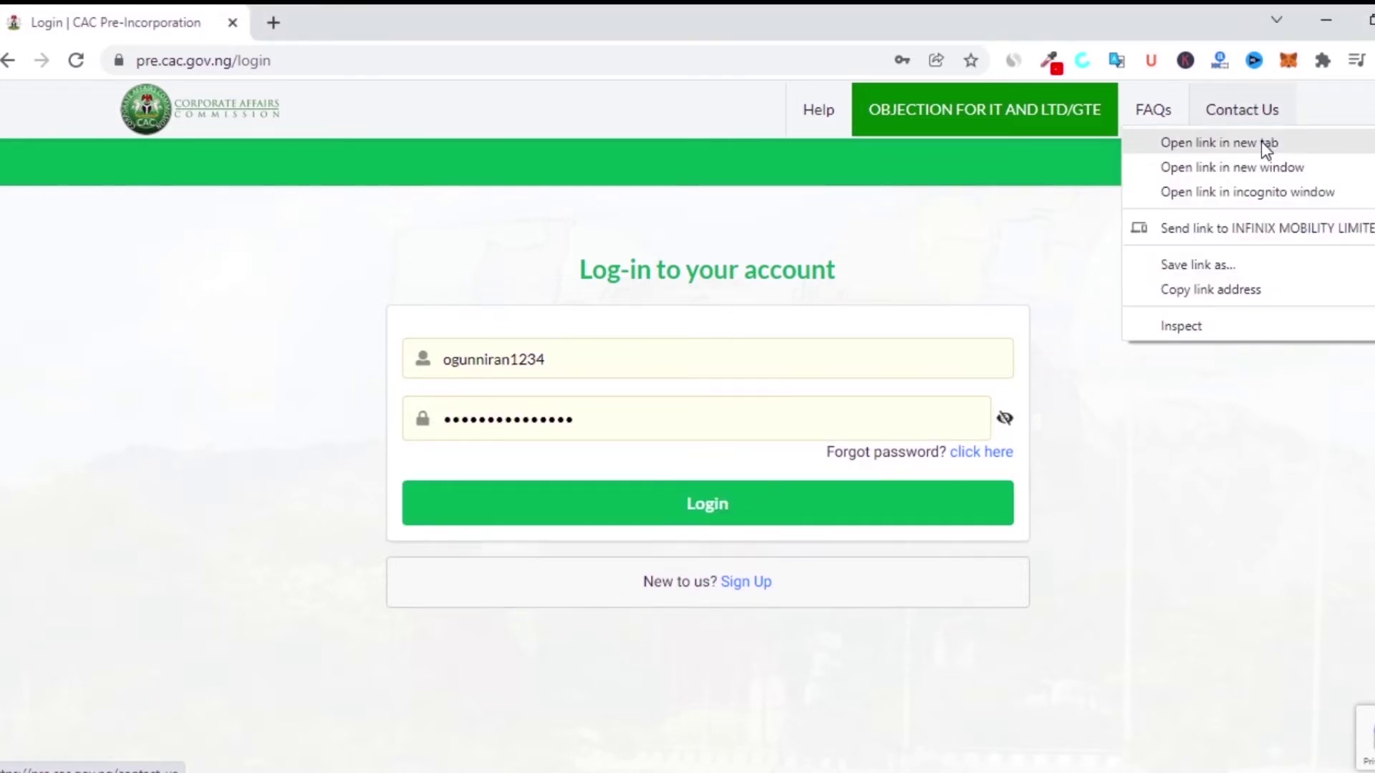
pyautogui.click(1182, 142)
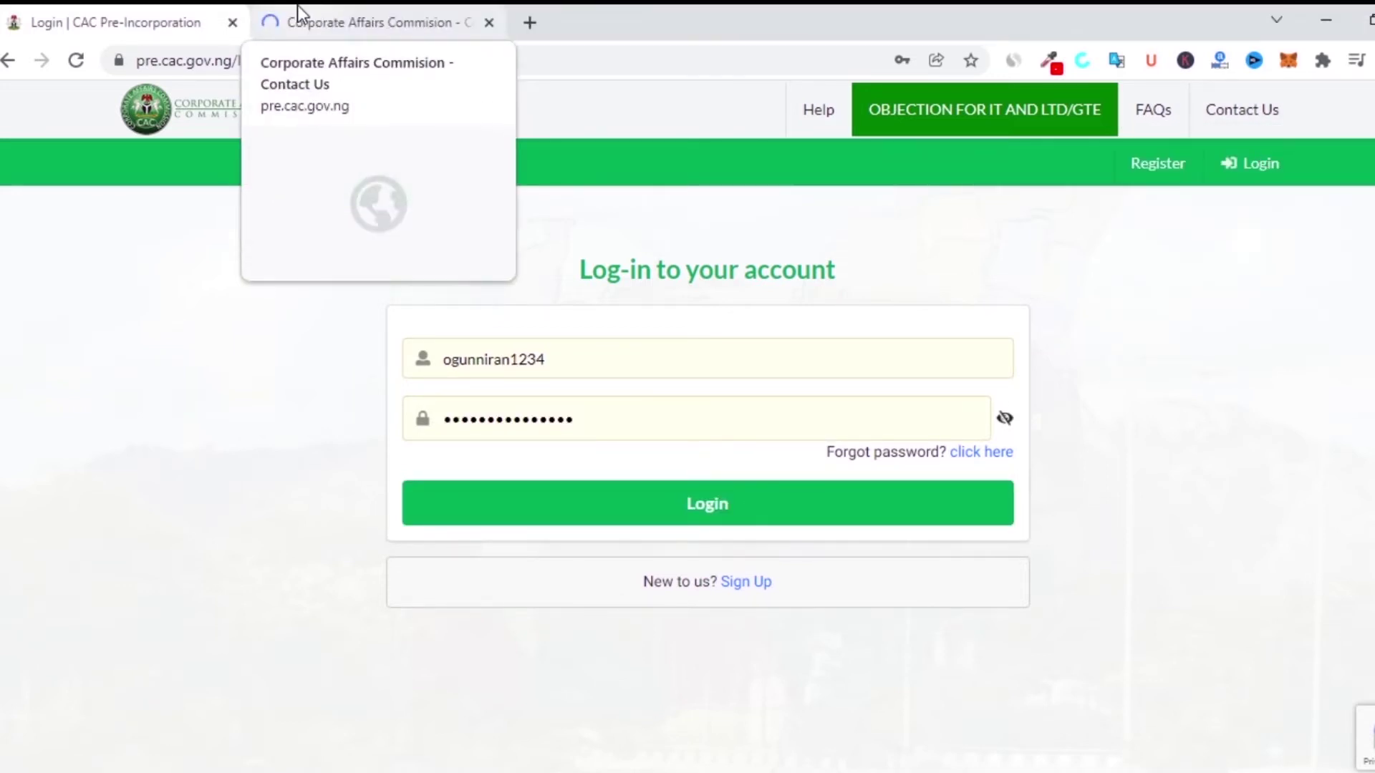
pyautogui.click(297, 5)
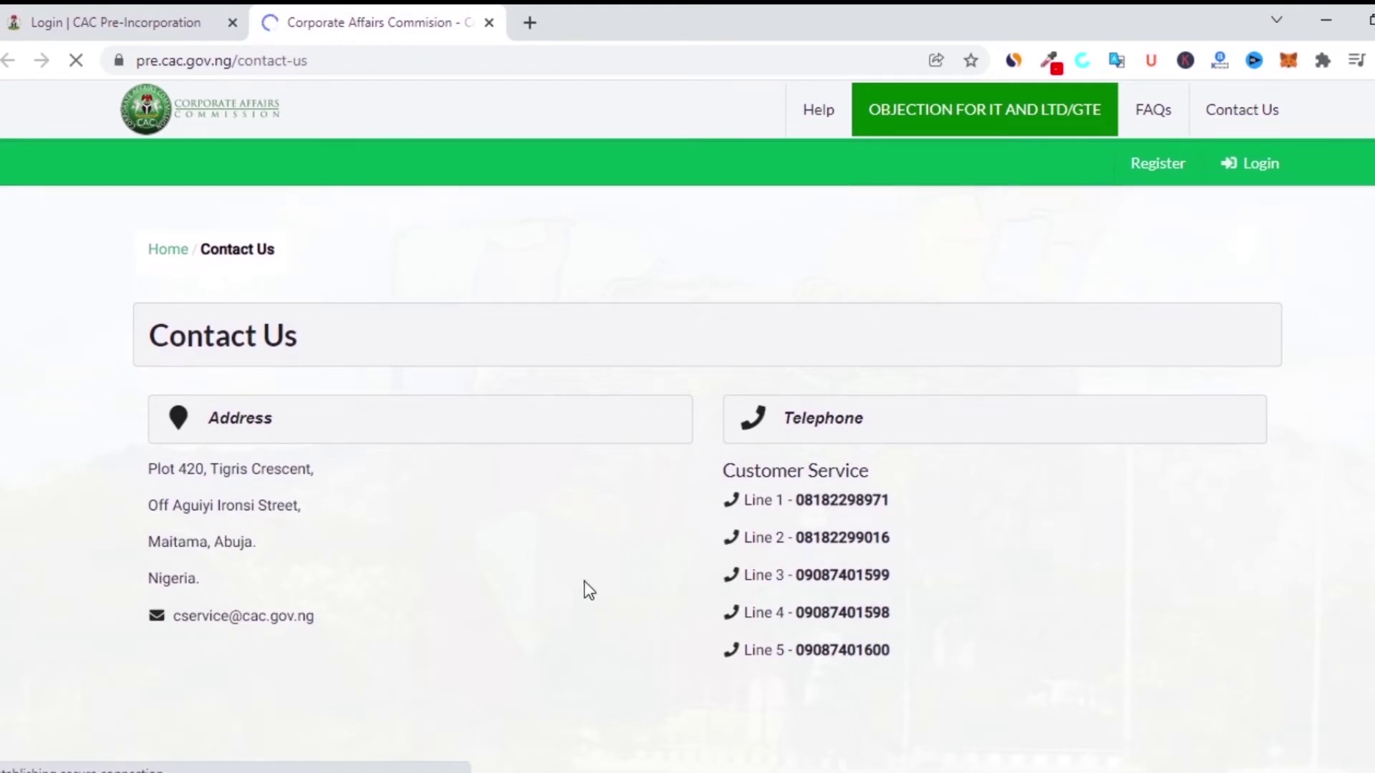
pyautogui.doubleClick(798, 577)
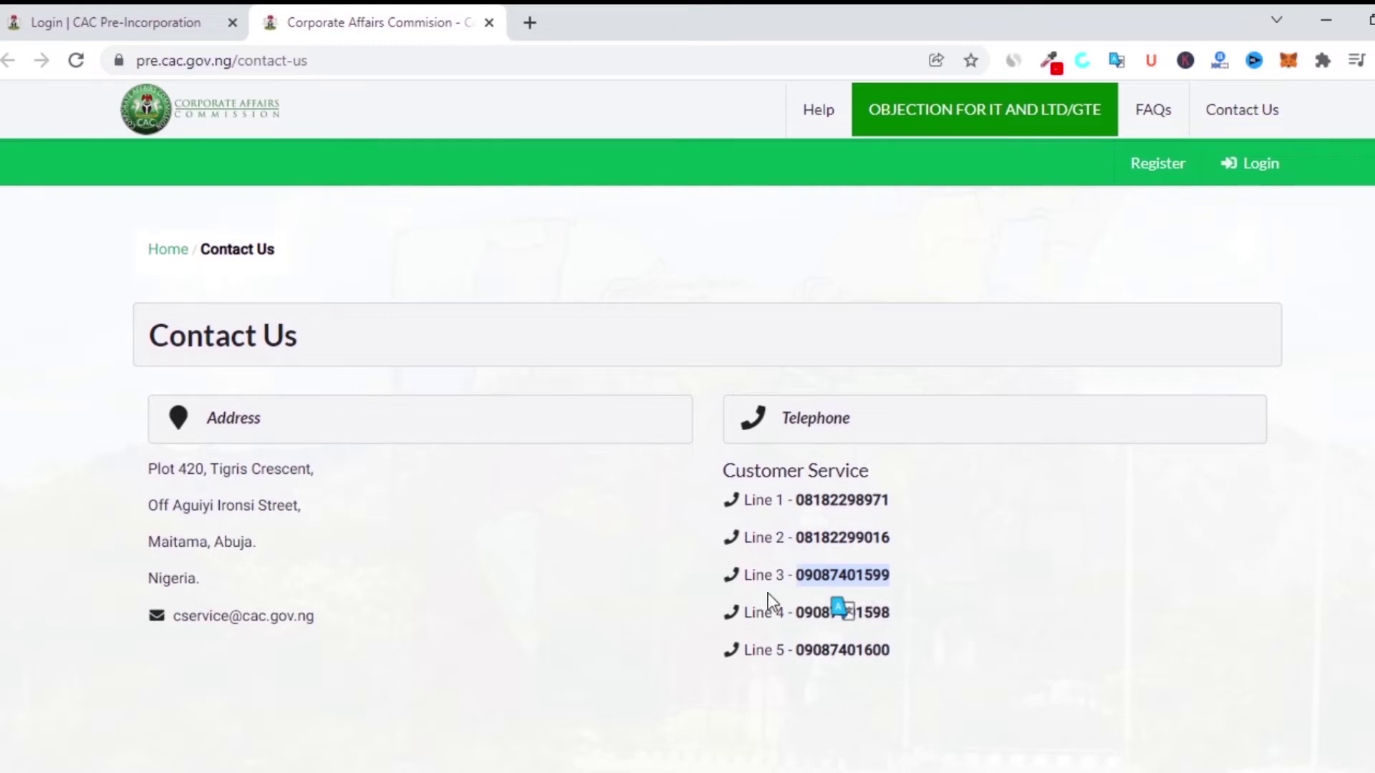
# Step: Return to the login page and open the Objection for IT and LTD/GTE form in a separate tab
pyautogui.click(108, 22)
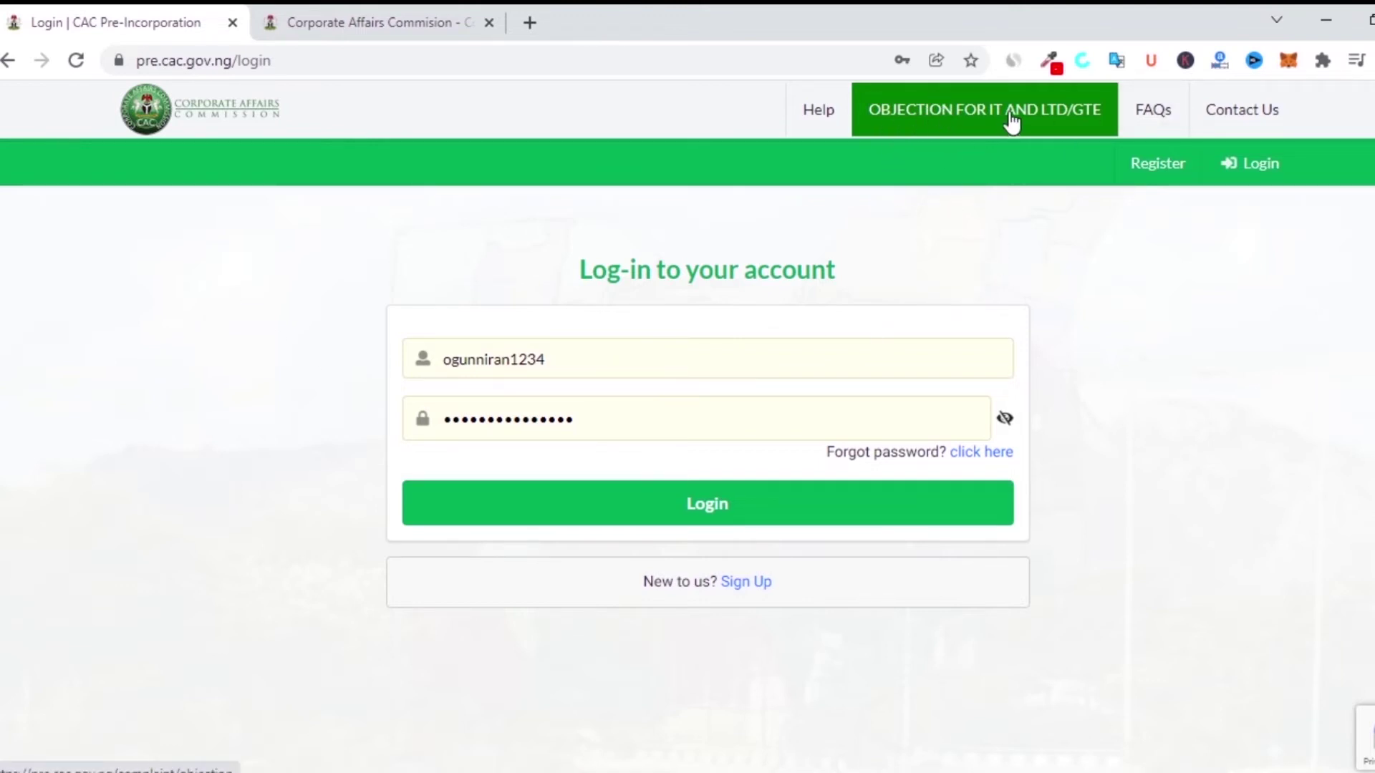
pyautogui.rightClick(1088, 121)
pyautogui.click(1106, 133)
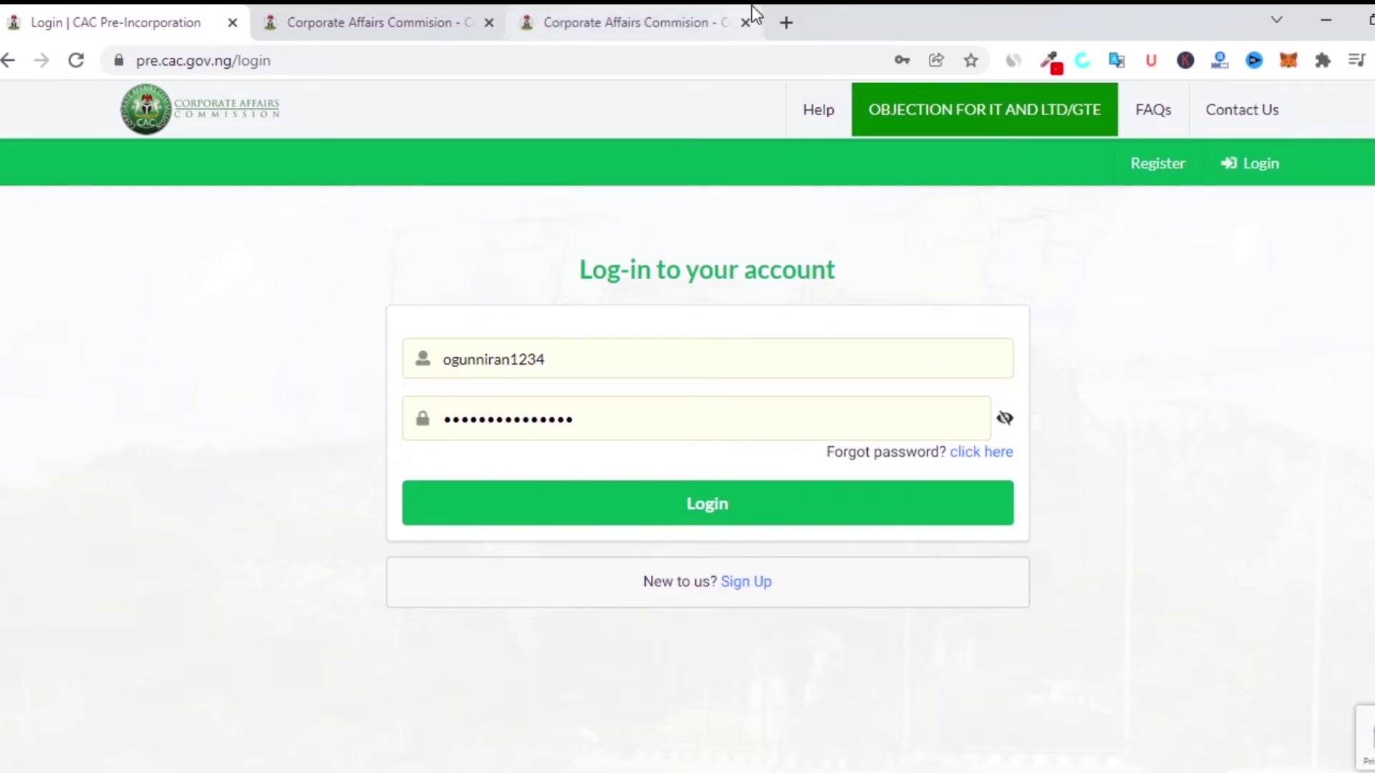
pyautogui.click(648, 14)
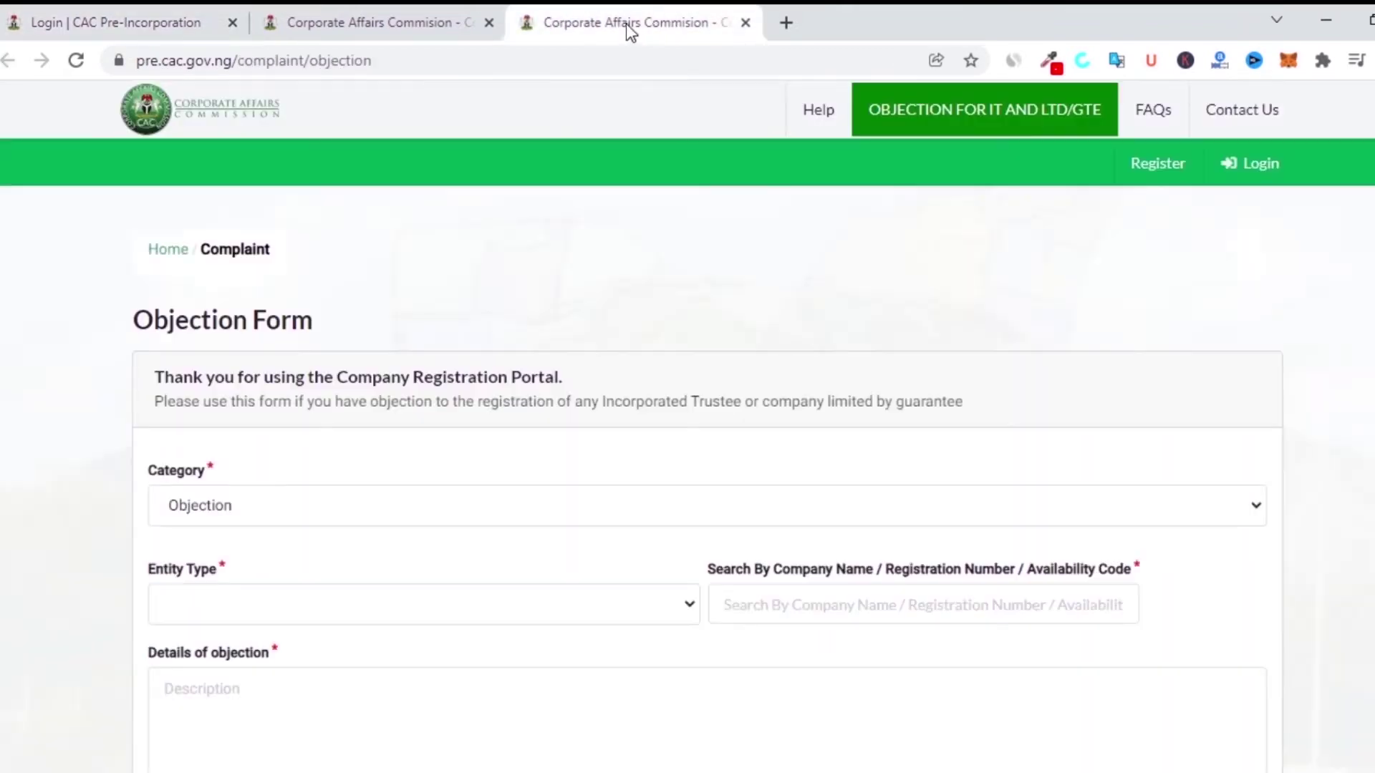
# Step: Examine the objection form's fields, document upload requirement and available category options
pyautogui.scroll(-1, 1037, 270)
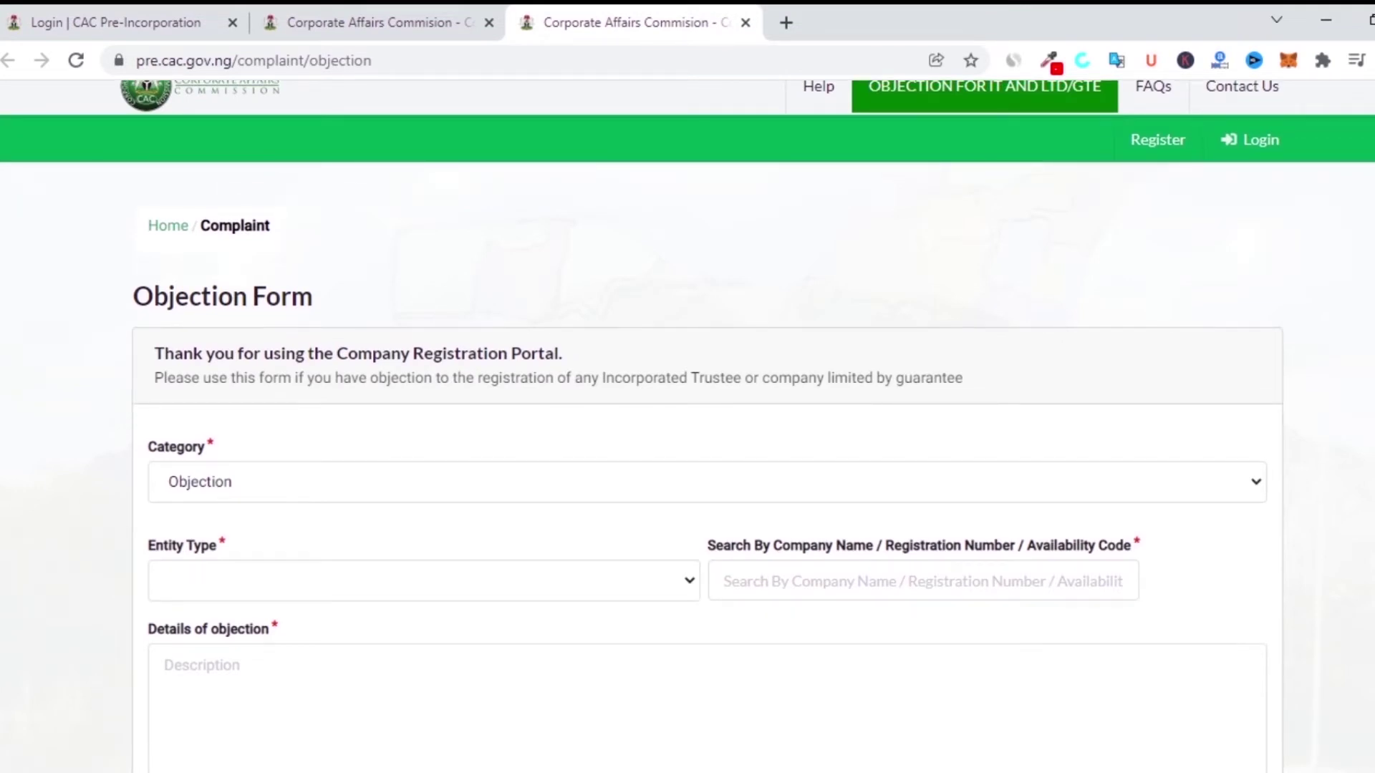
pyautogui.scroll(-3, 687, 429)
pyautogui.scroll(-5, 688, 430)
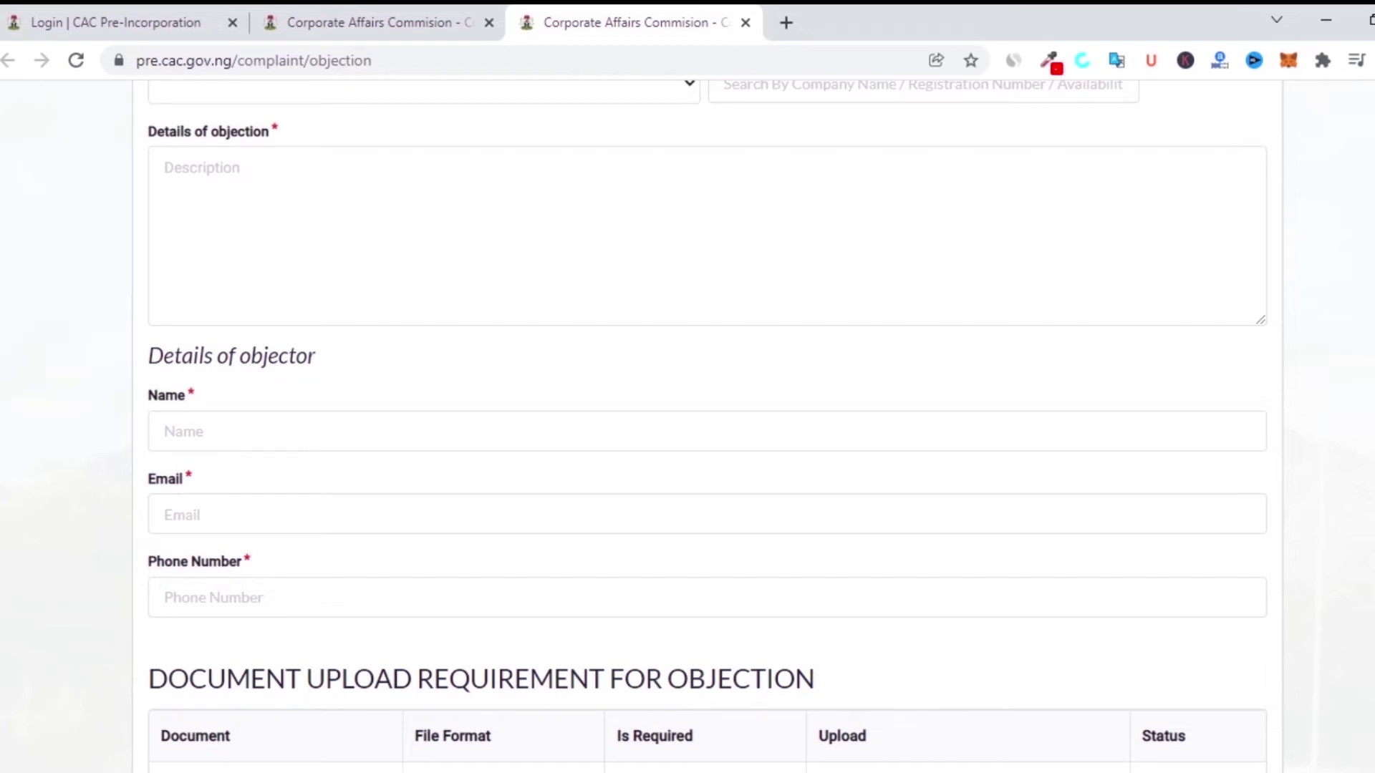
pyautogui.scroll(-5, 707, 429)
pyautogui.scroll(1, 707, 403)
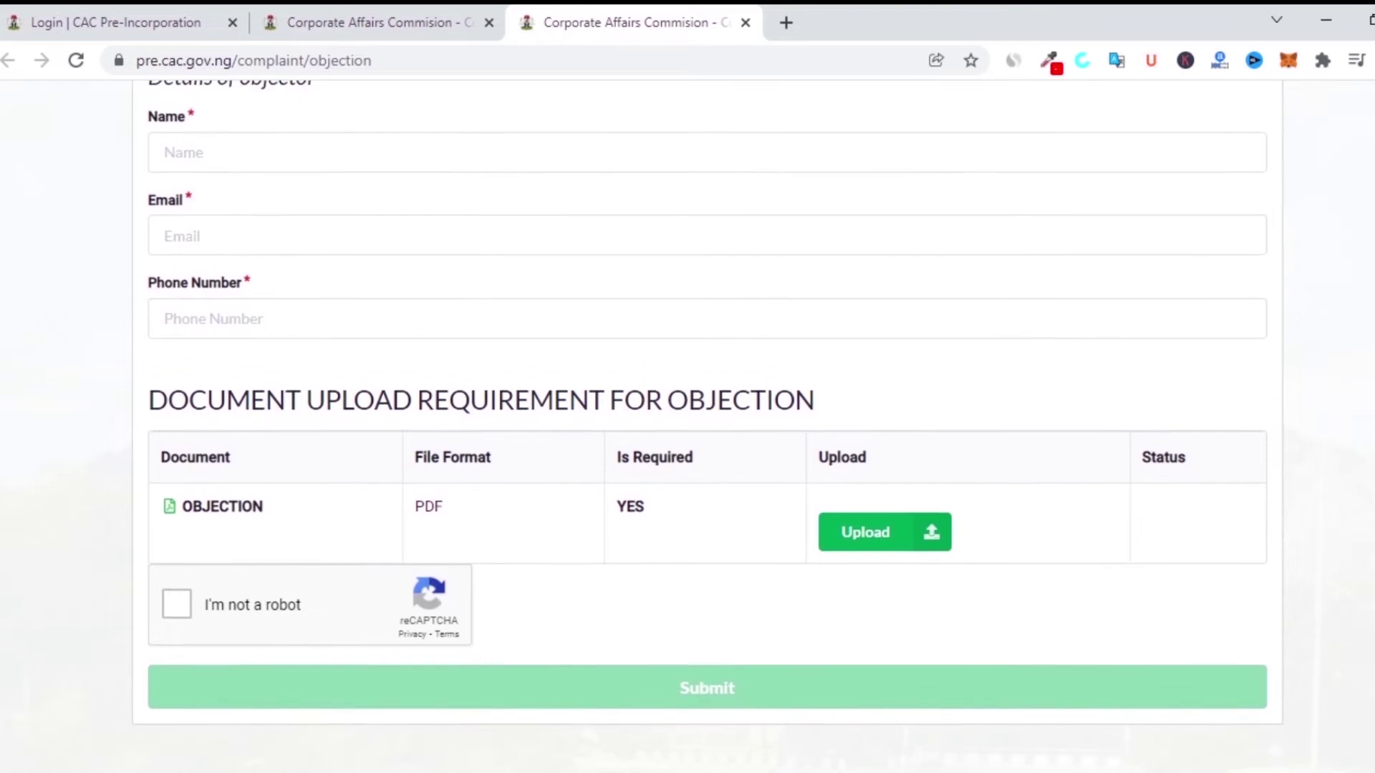
pyautogui.scroll(7, 707, 429)
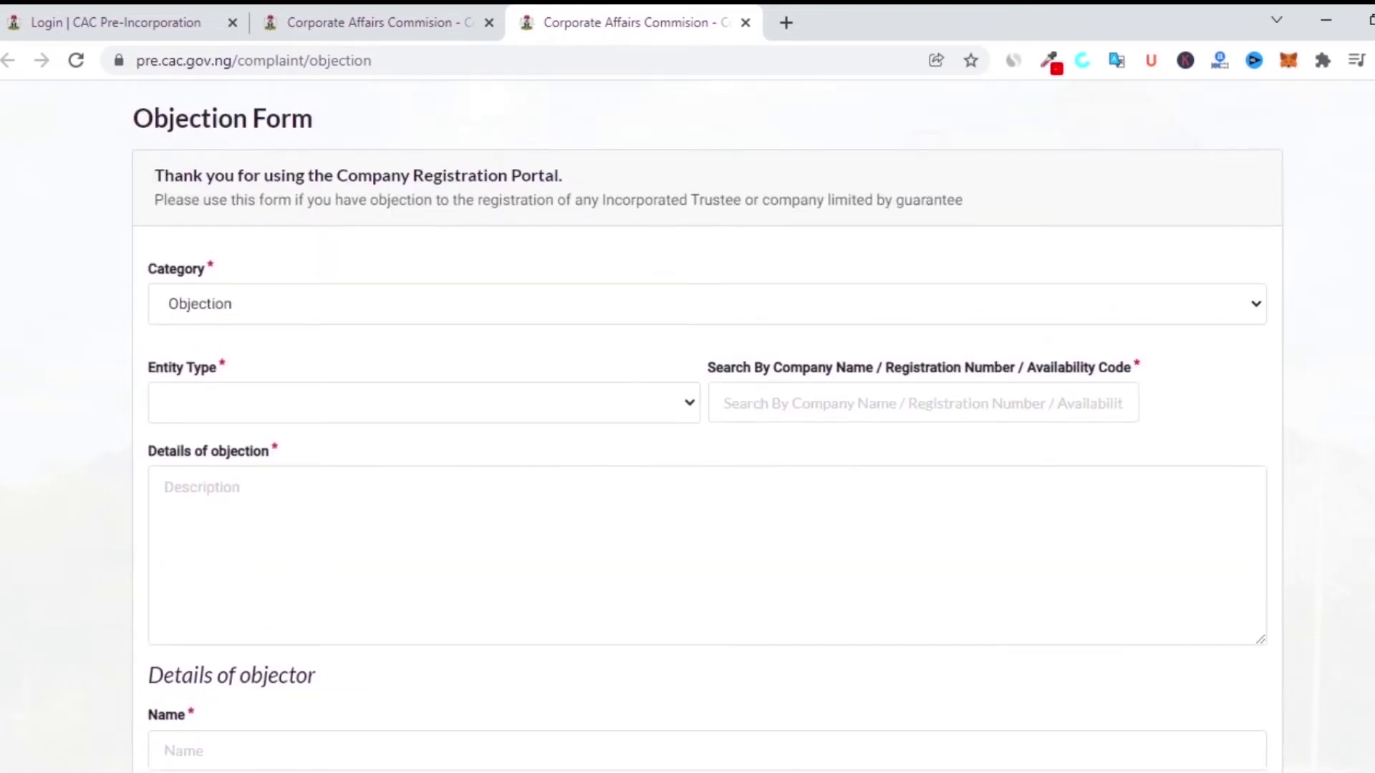
pyautogui.click(263, 295)
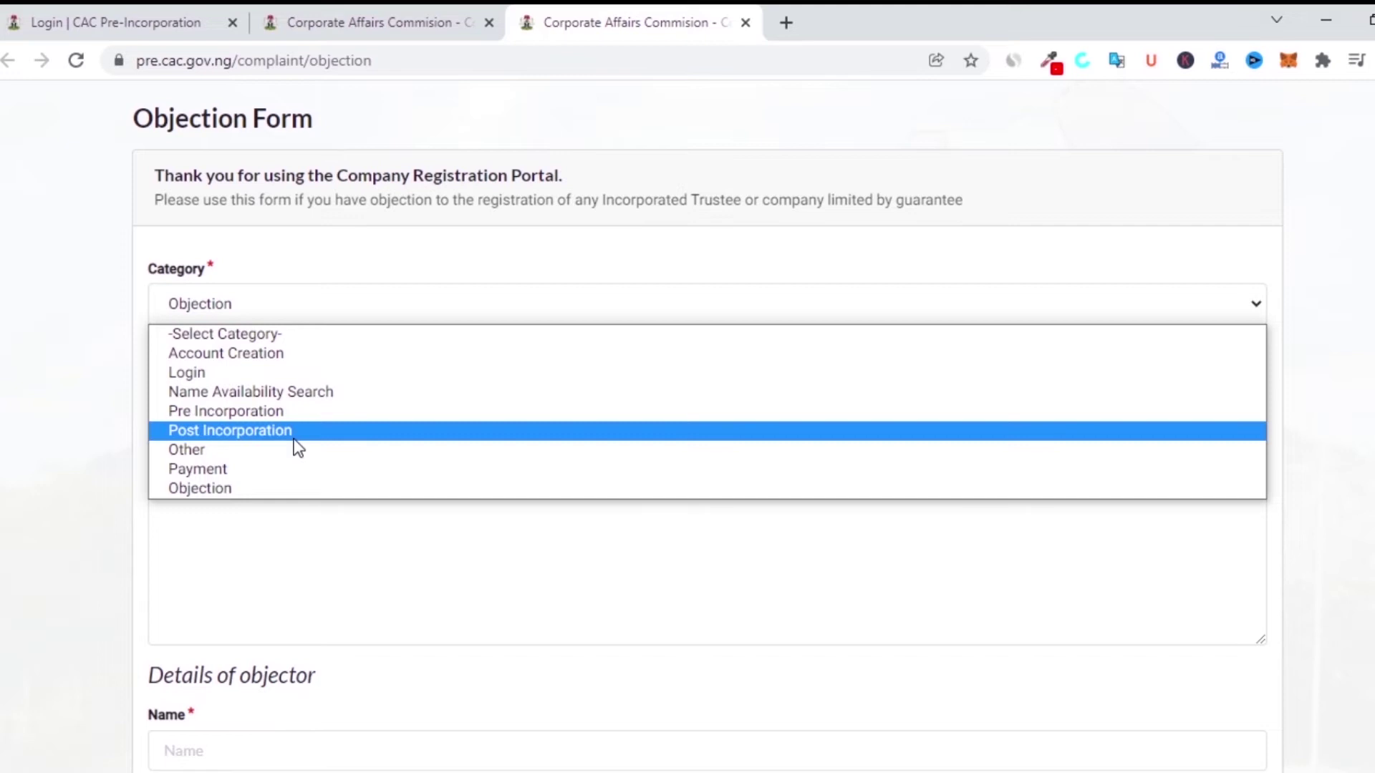
pyautogui.click(63, 416)
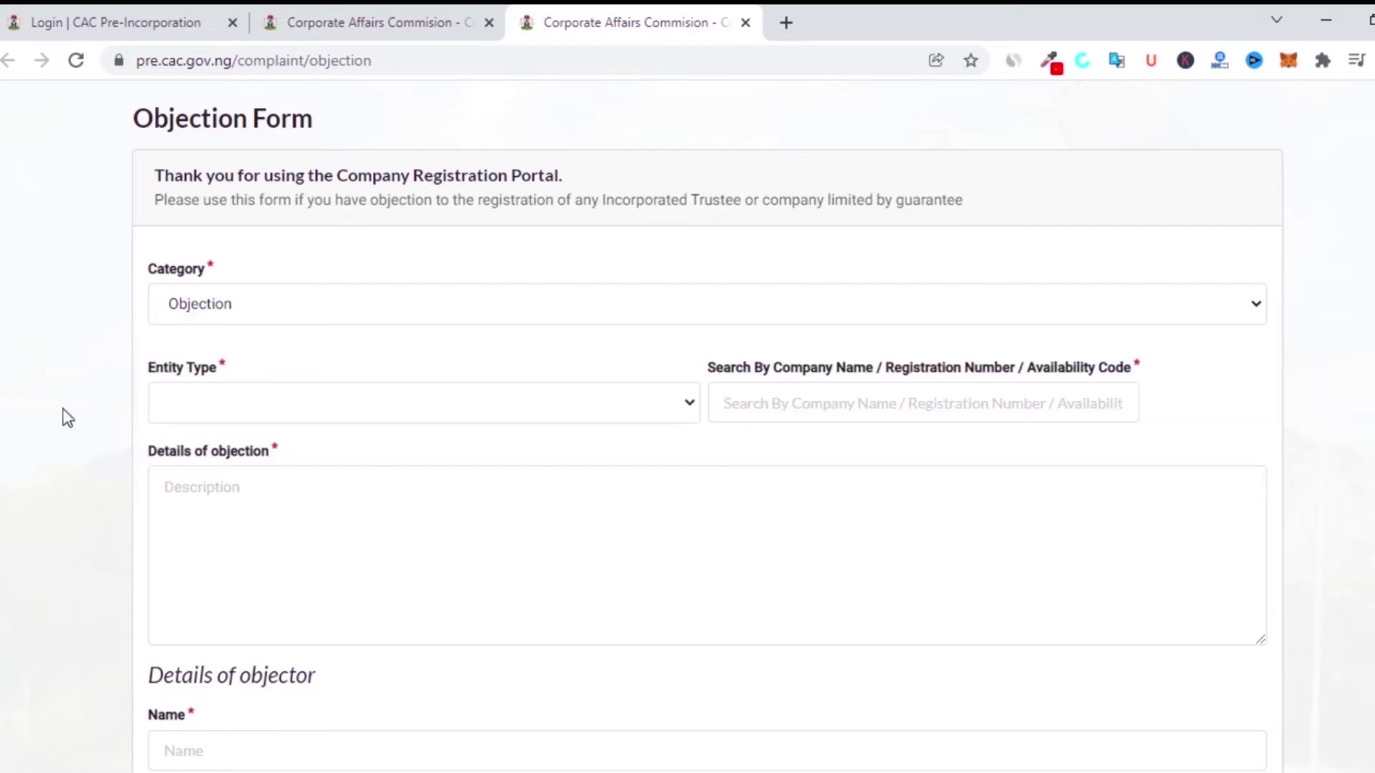
# Step: Set the form's category to Other and look through its Description, Name, Email and Phone Number fields
pyautogui.click(374, 306)
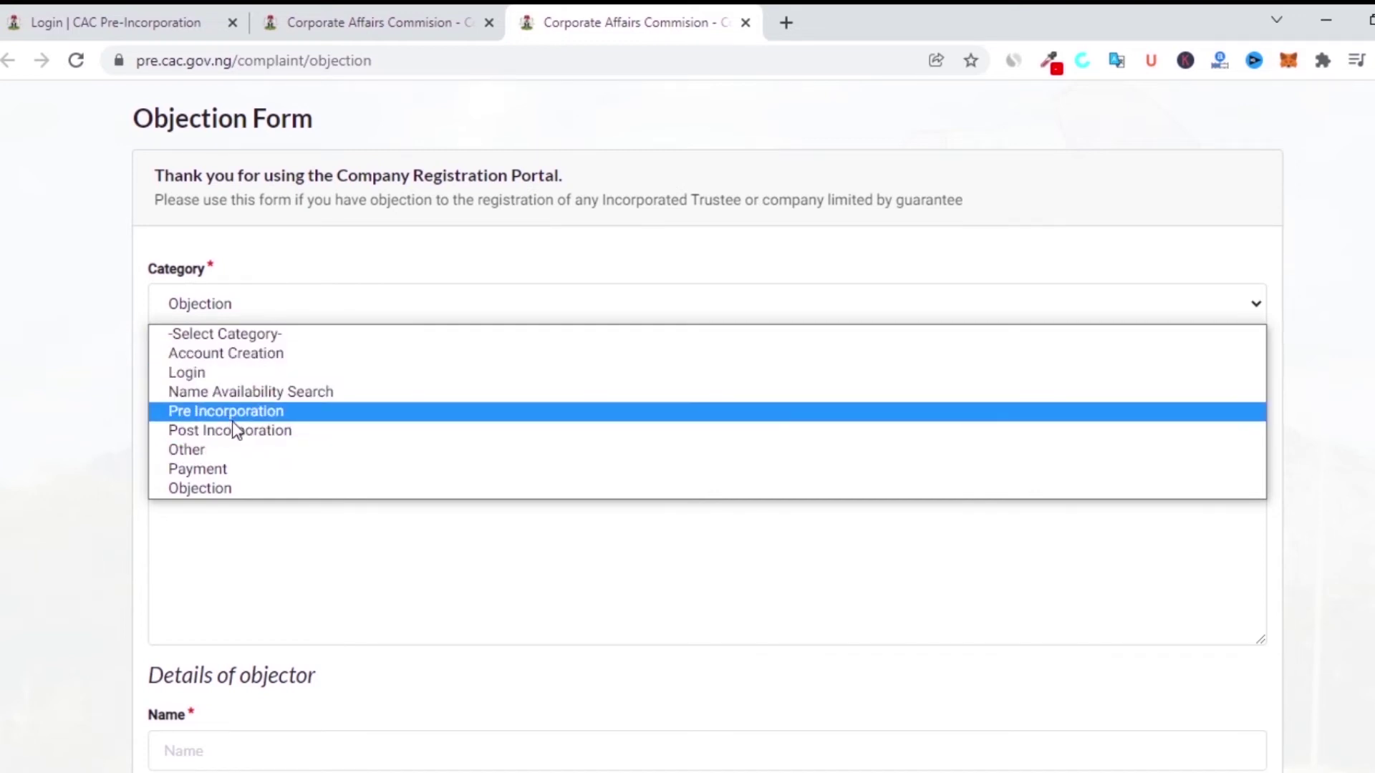
pyautogui.click(233, 449)
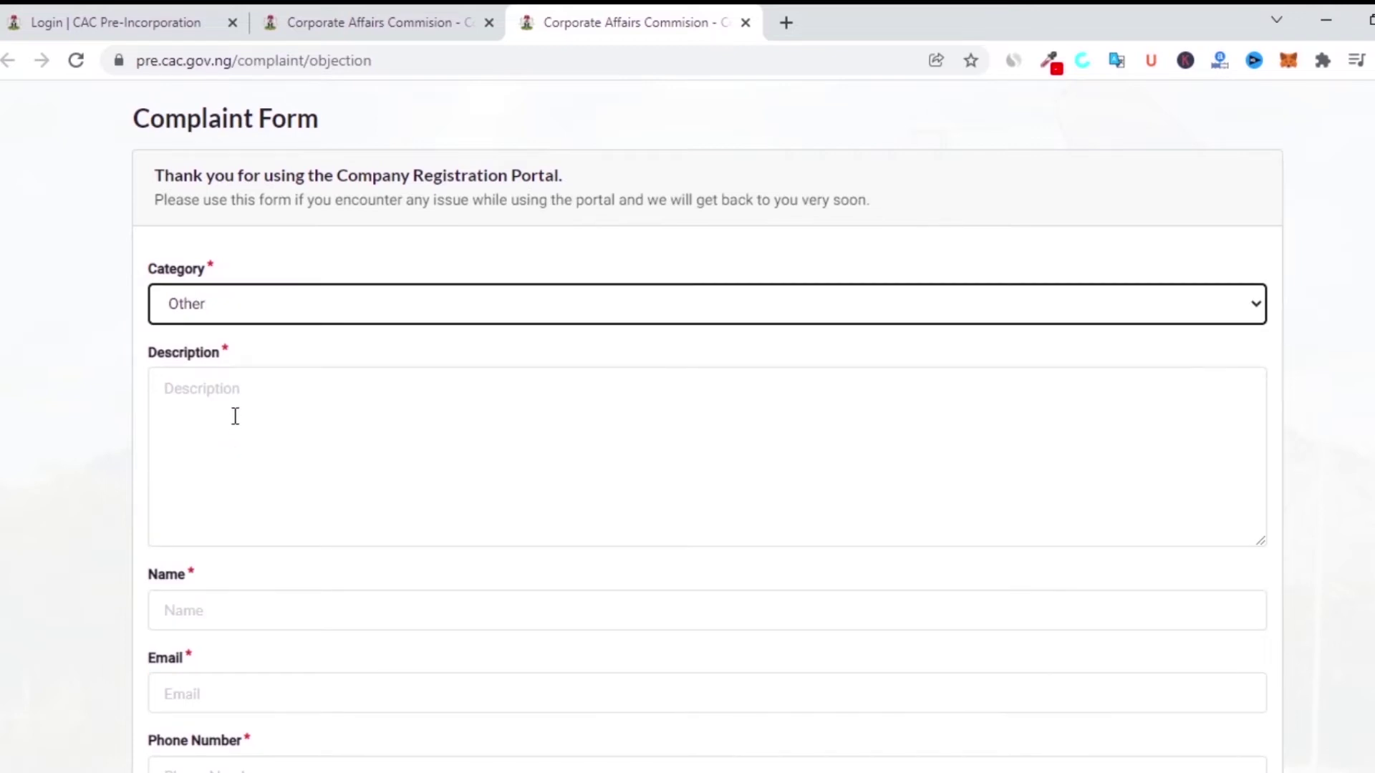
pyautogui.click(376, 437)
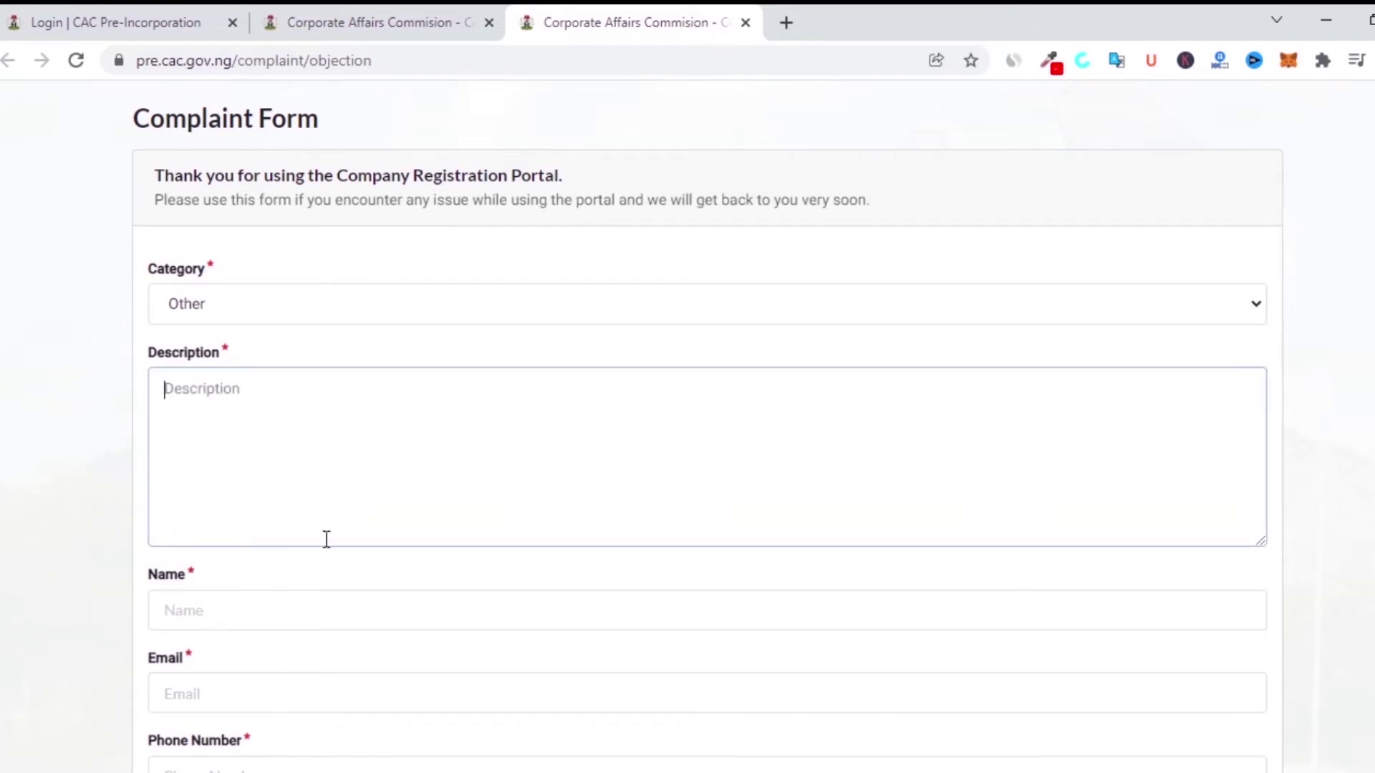
pyautogui.click(287, 612)
pyautogui.click(308, 702)
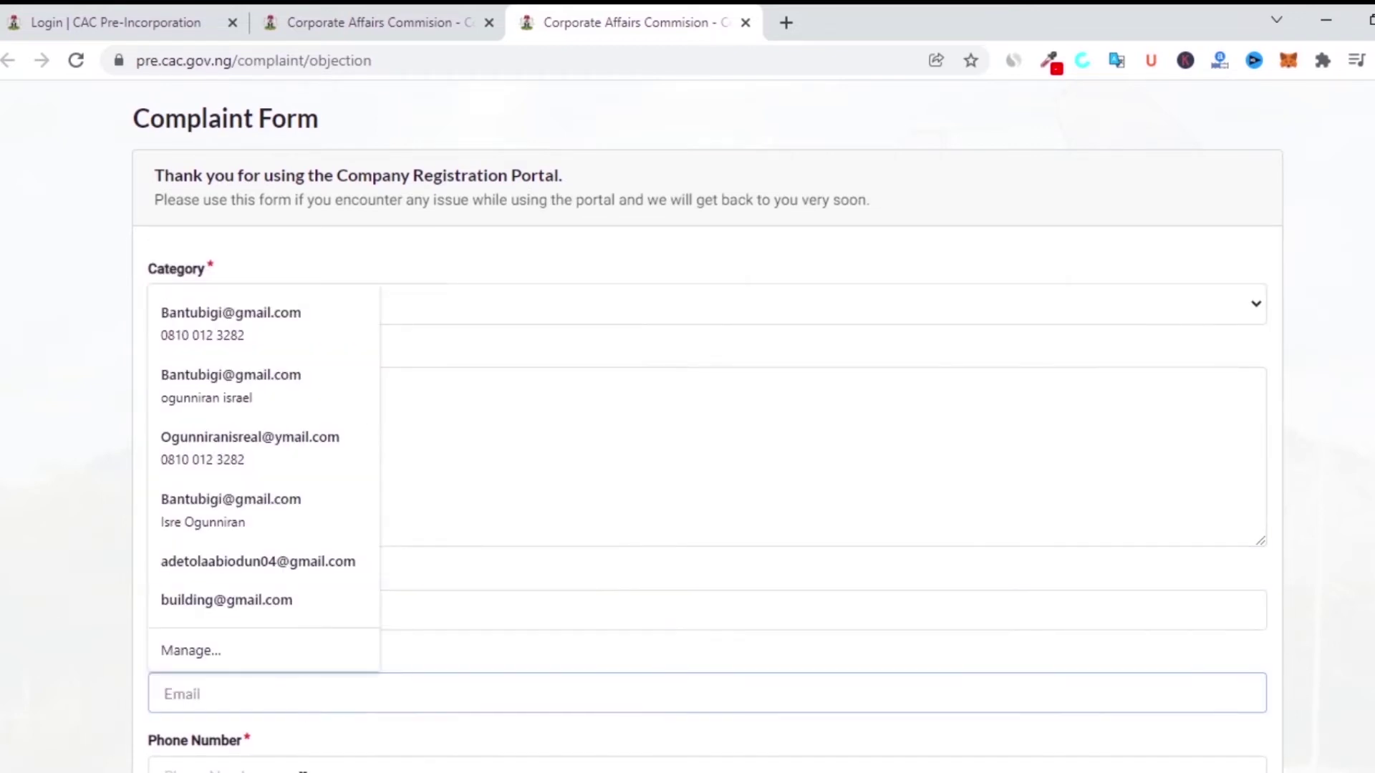
pyautogui.click(322, 766)
pyautogui.scroll(-5, 323, 644)
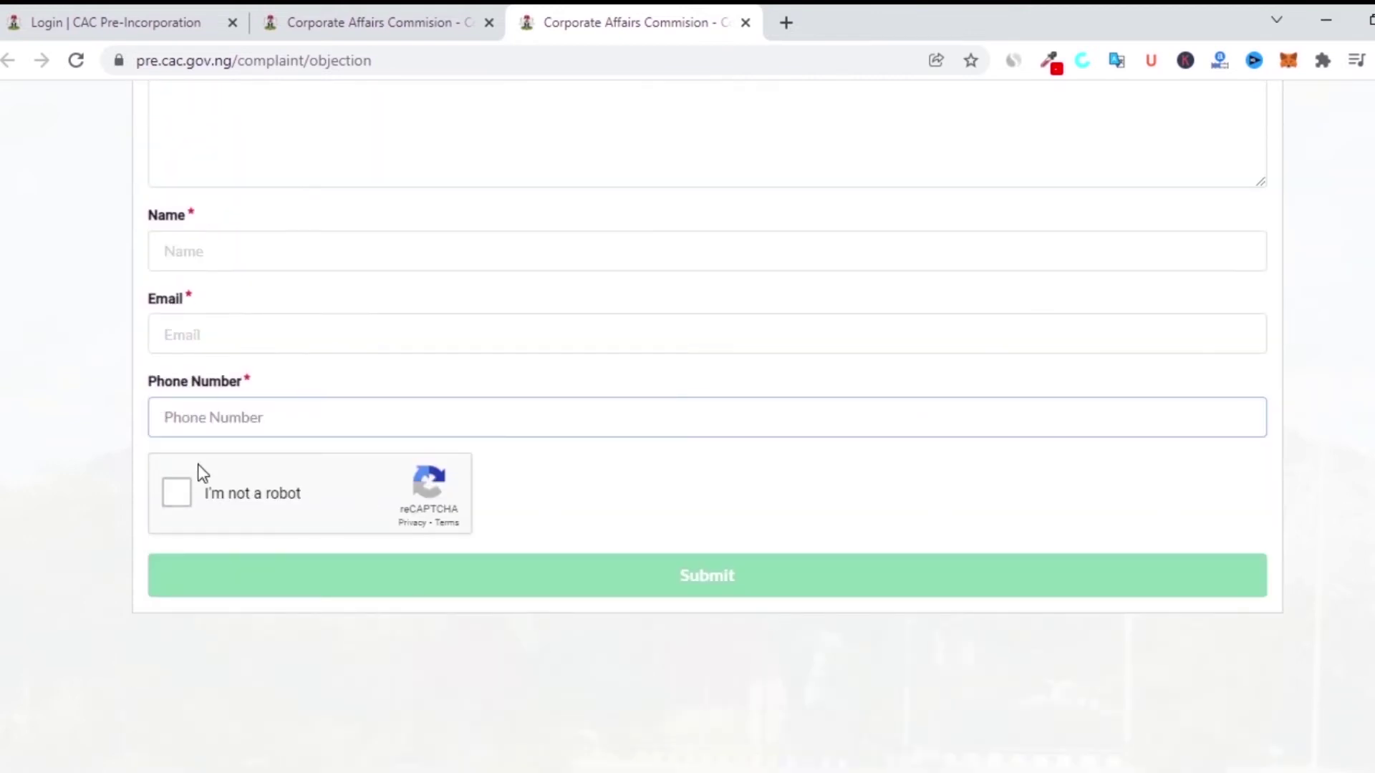
pyautogui.scroll(7, 1298, 556)
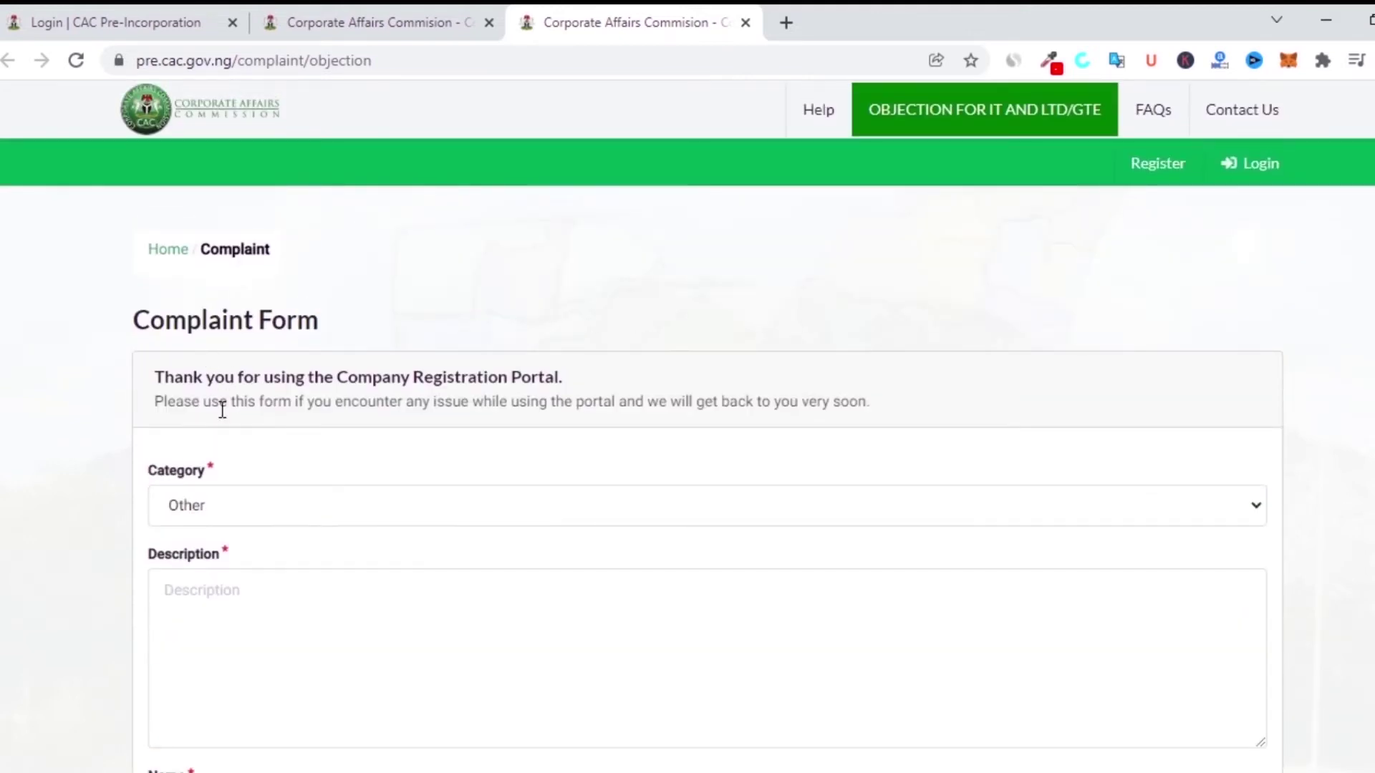
# Step: Set the complaint form's category to Pre Incorporation and review the fields it requires
pyautogui.click(225, 512)
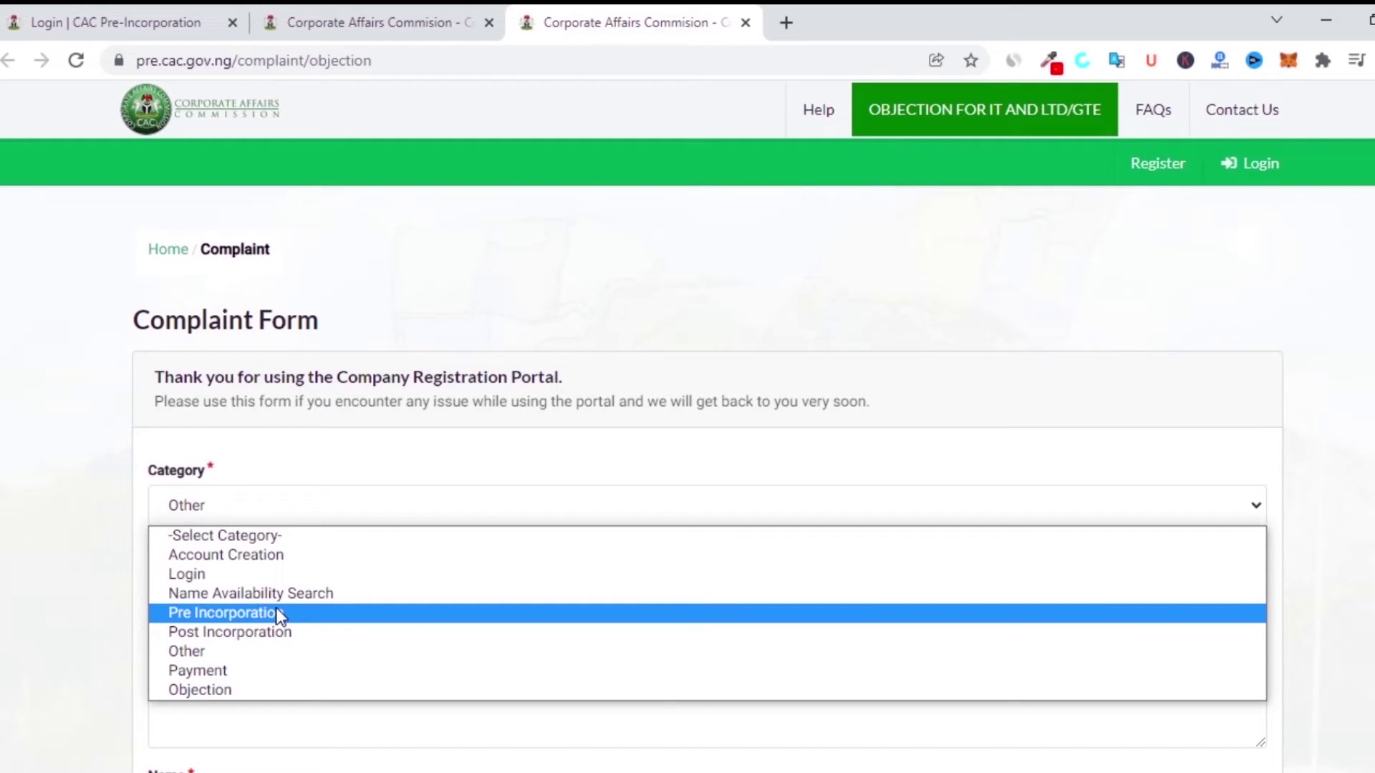
pyautogui.click(278, 614)
pyautogui.scroll(-5, 1361, 522)
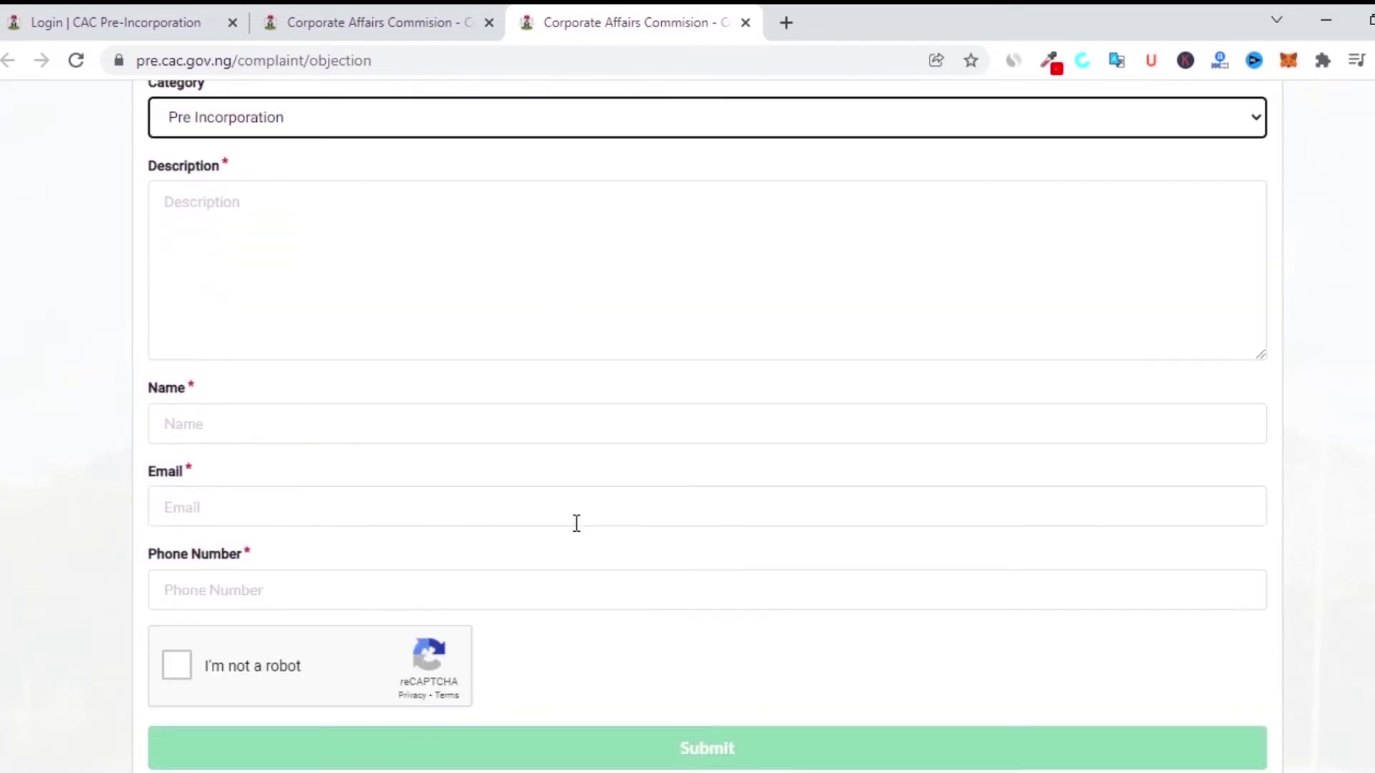
pyautogui.scroll(3, 1059, 600)
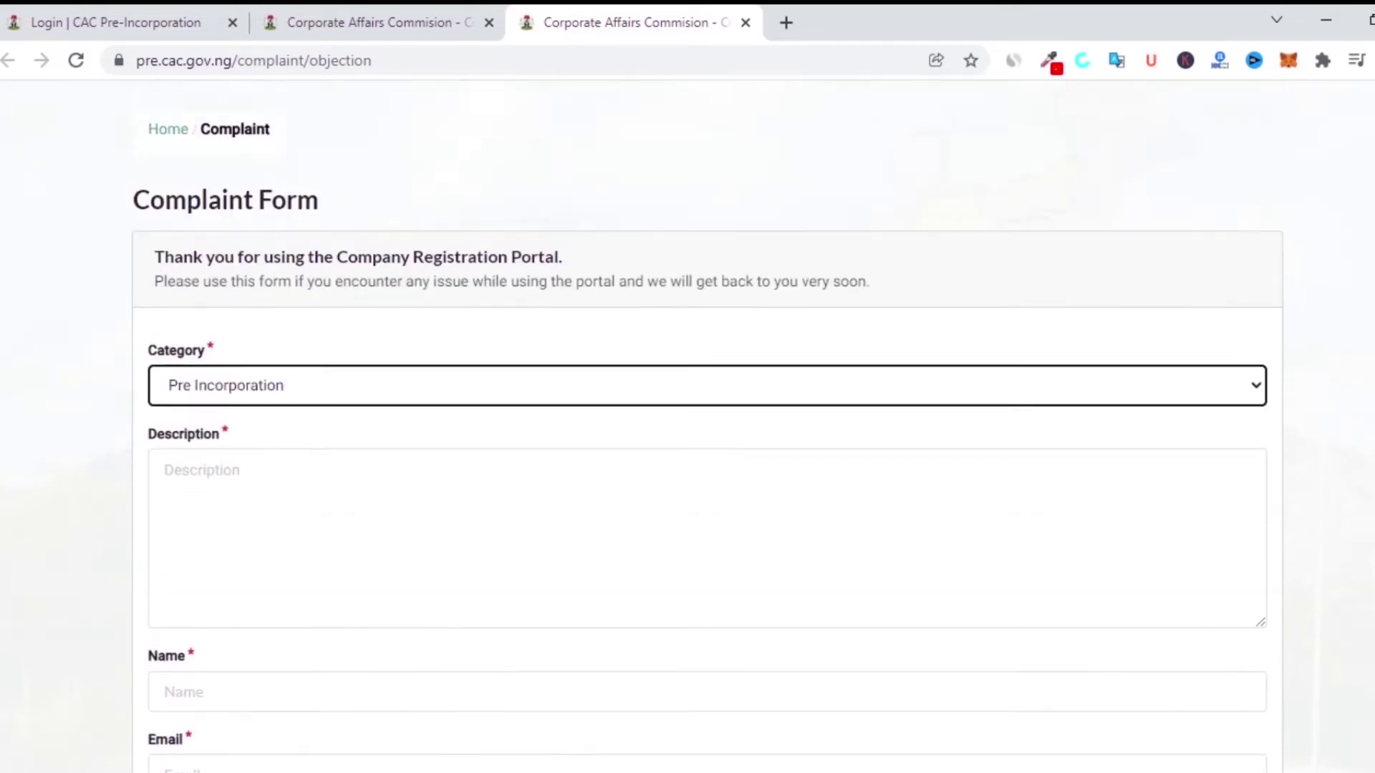
pyautogui.scroll(1, 687, 426)
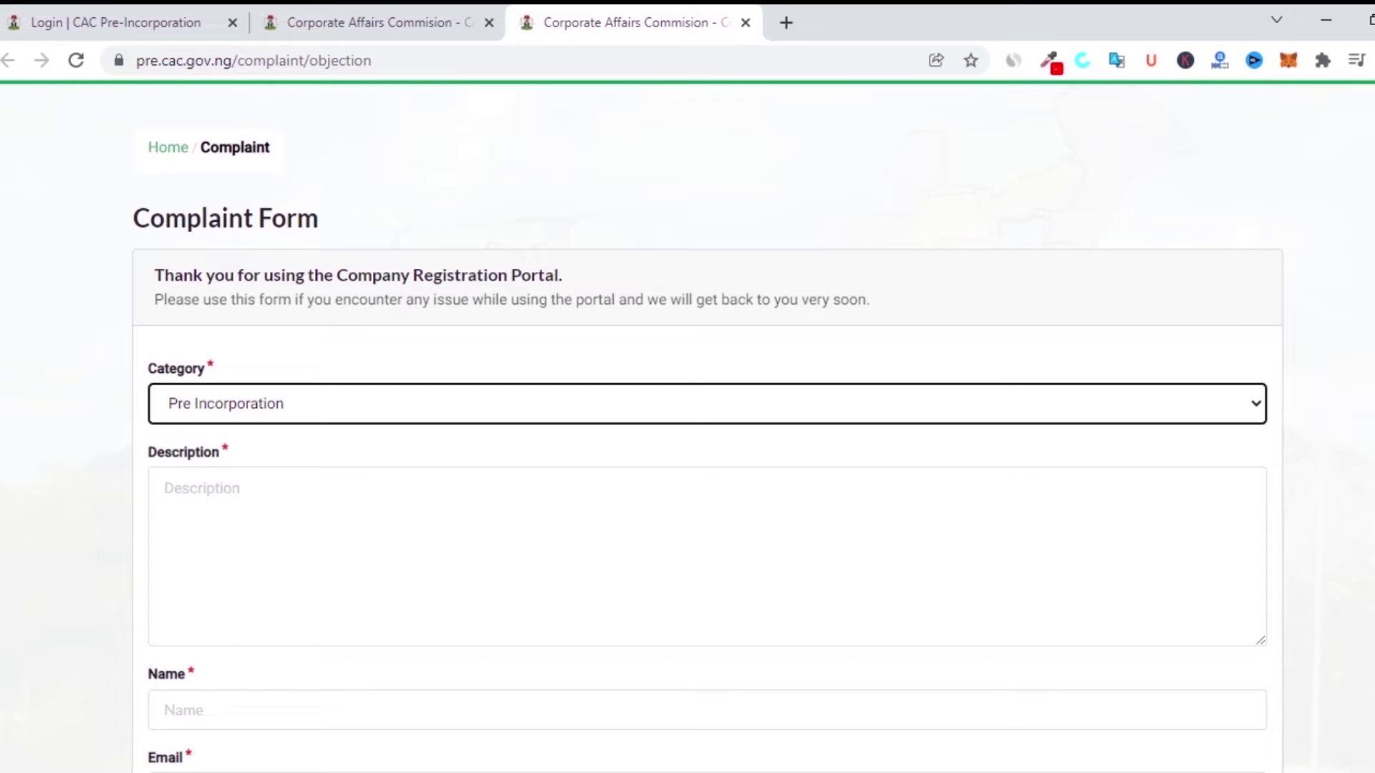
# Step: Return to the login page and log in to the account with the prefilled username and password
pyautogui.click(26, 16)
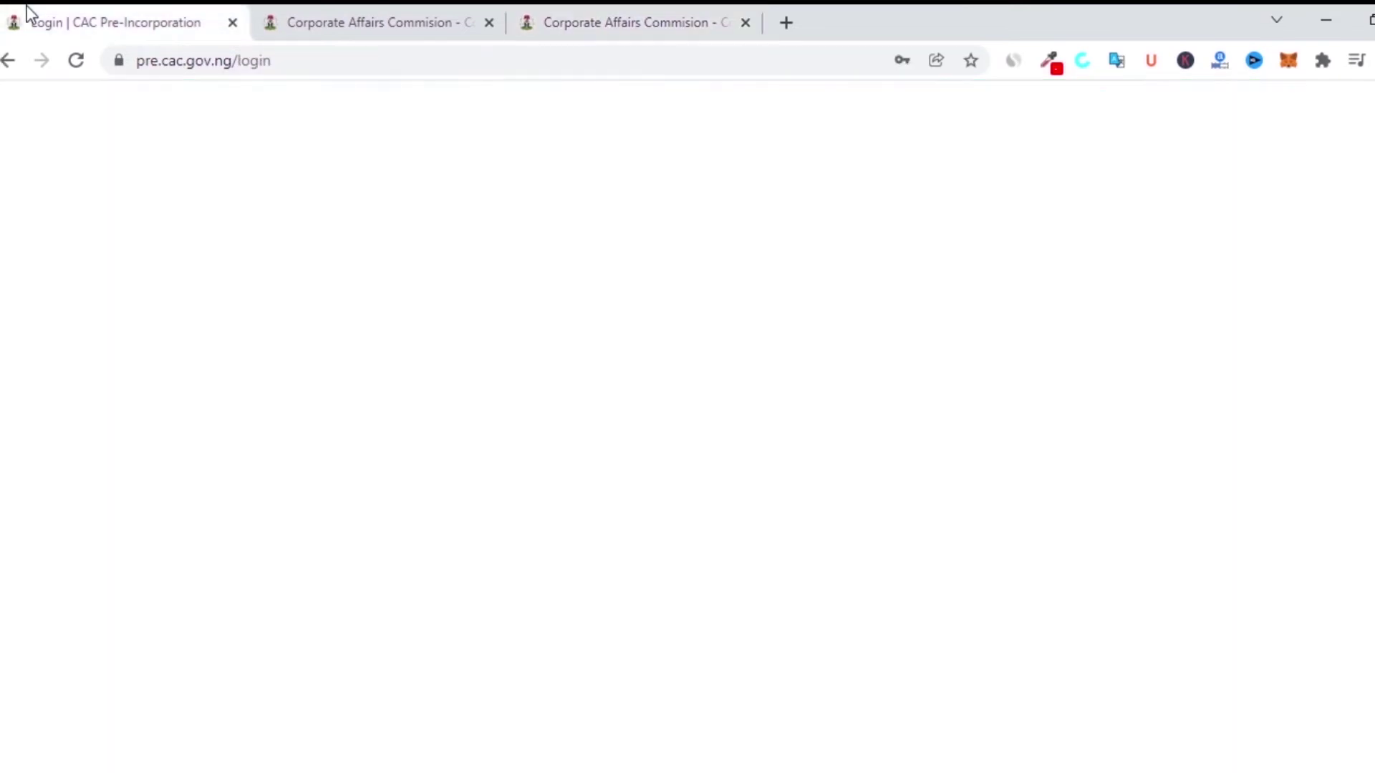
pyautogui.click(345, 6)
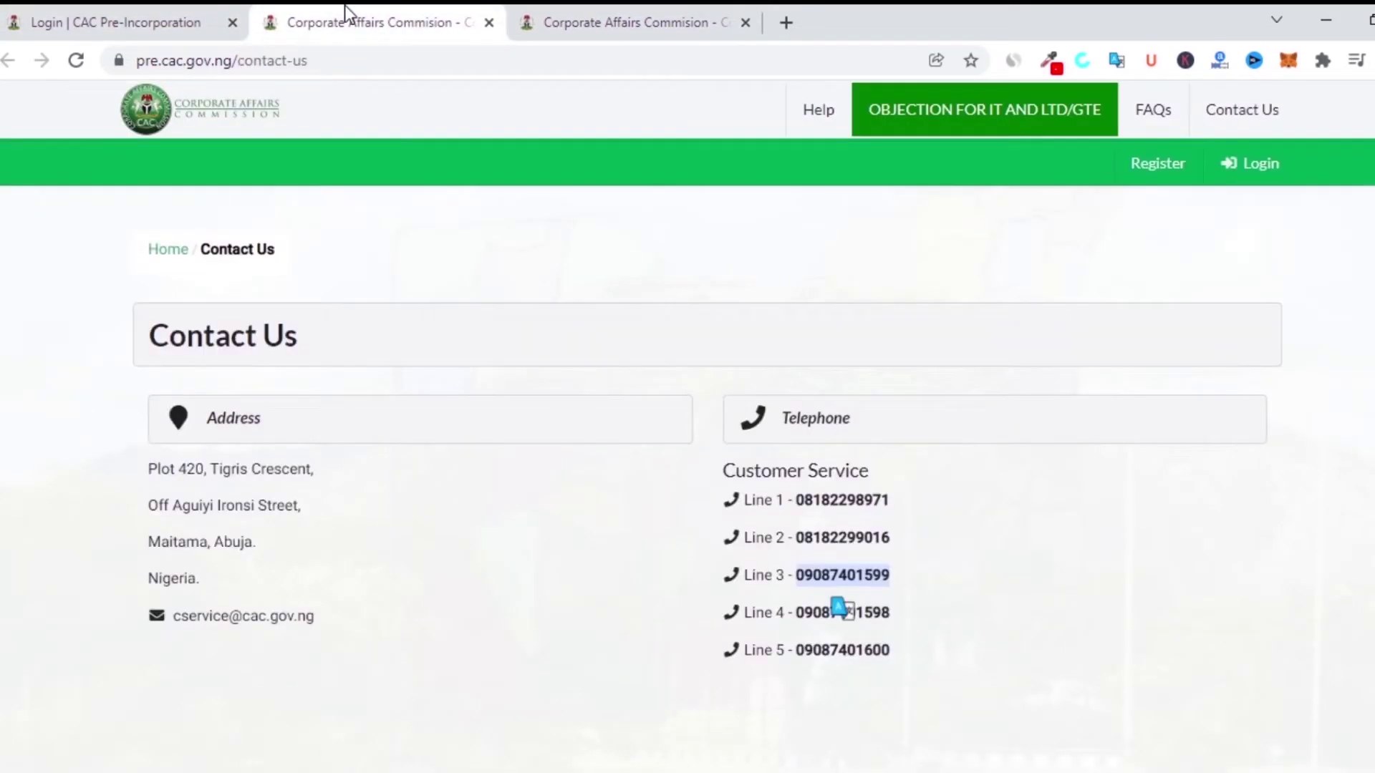
pyautogui.click(119, 6)
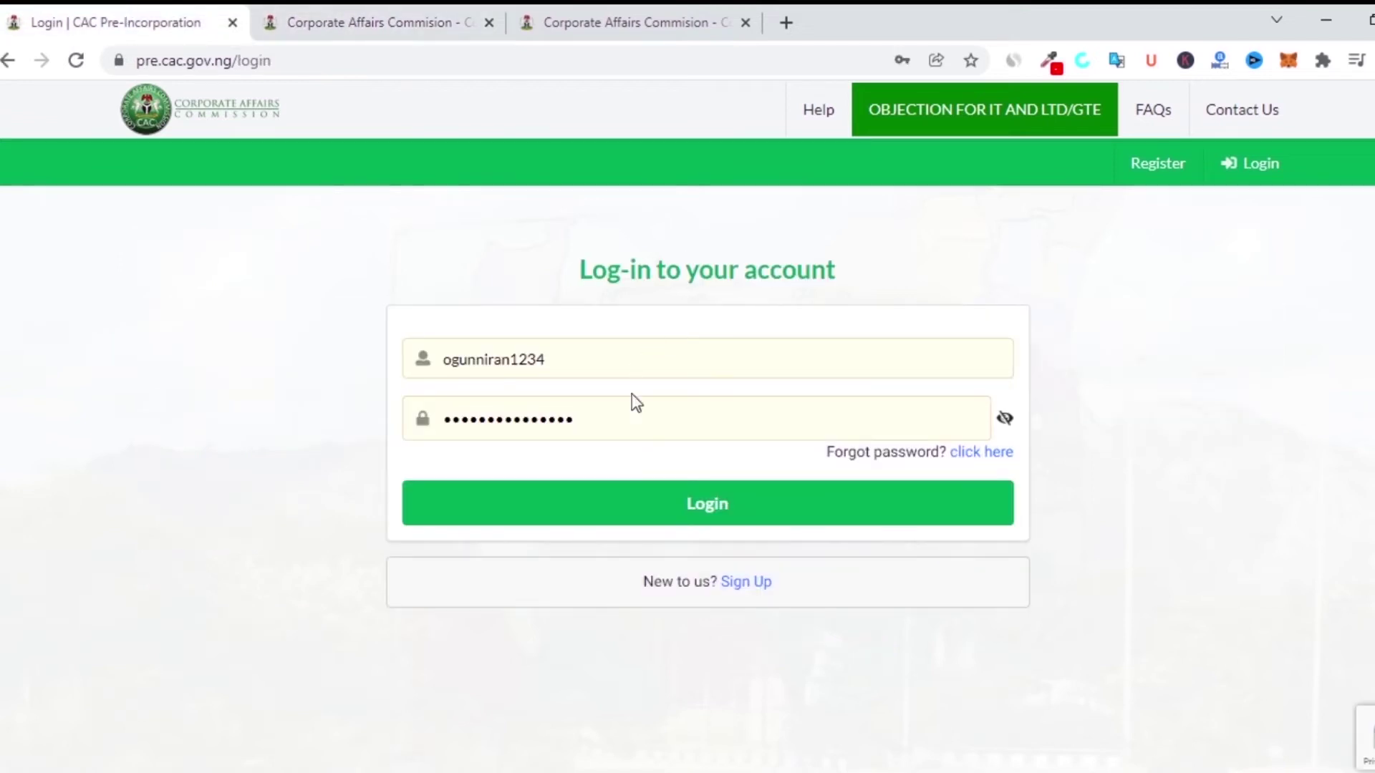
pyautogui.click(632, 420)
pyautogui.click(552, 473)
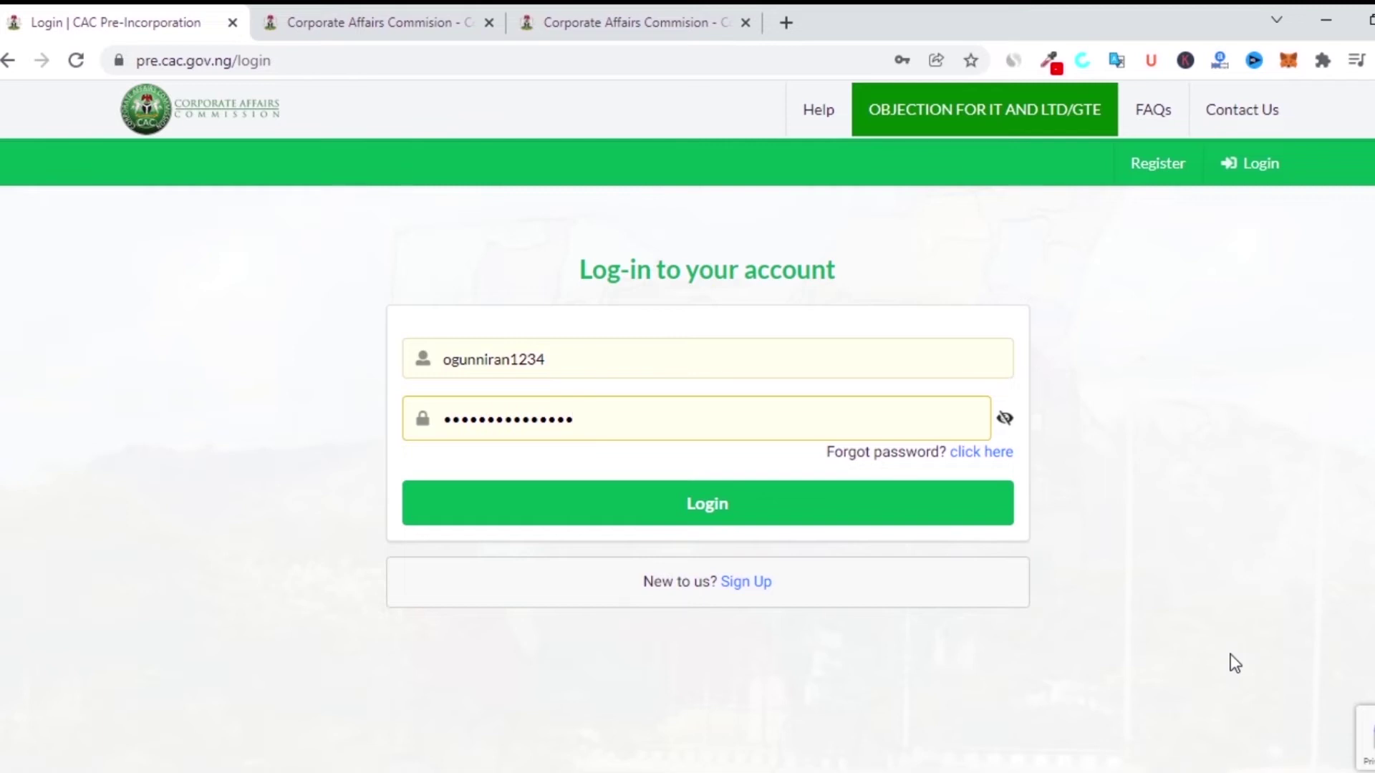
pyautogui.click(679, 505)
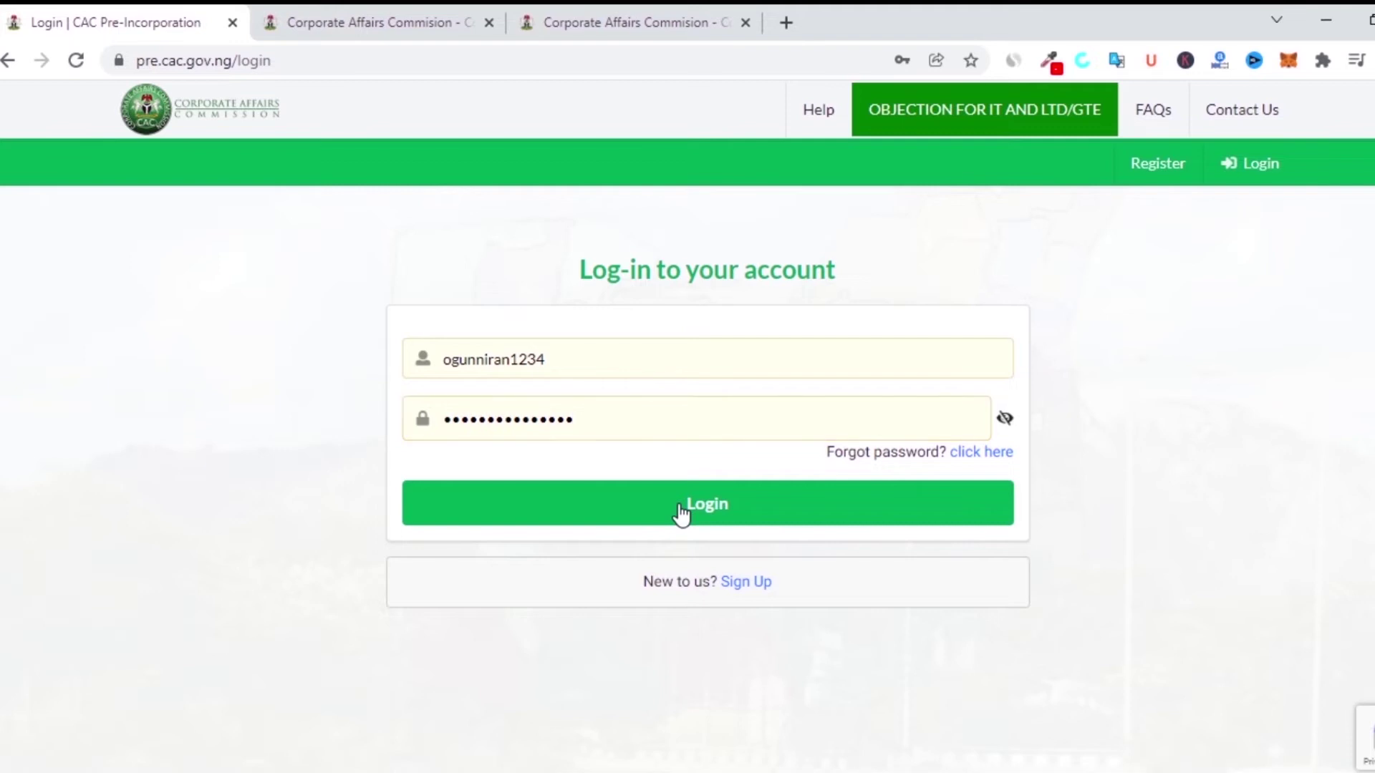
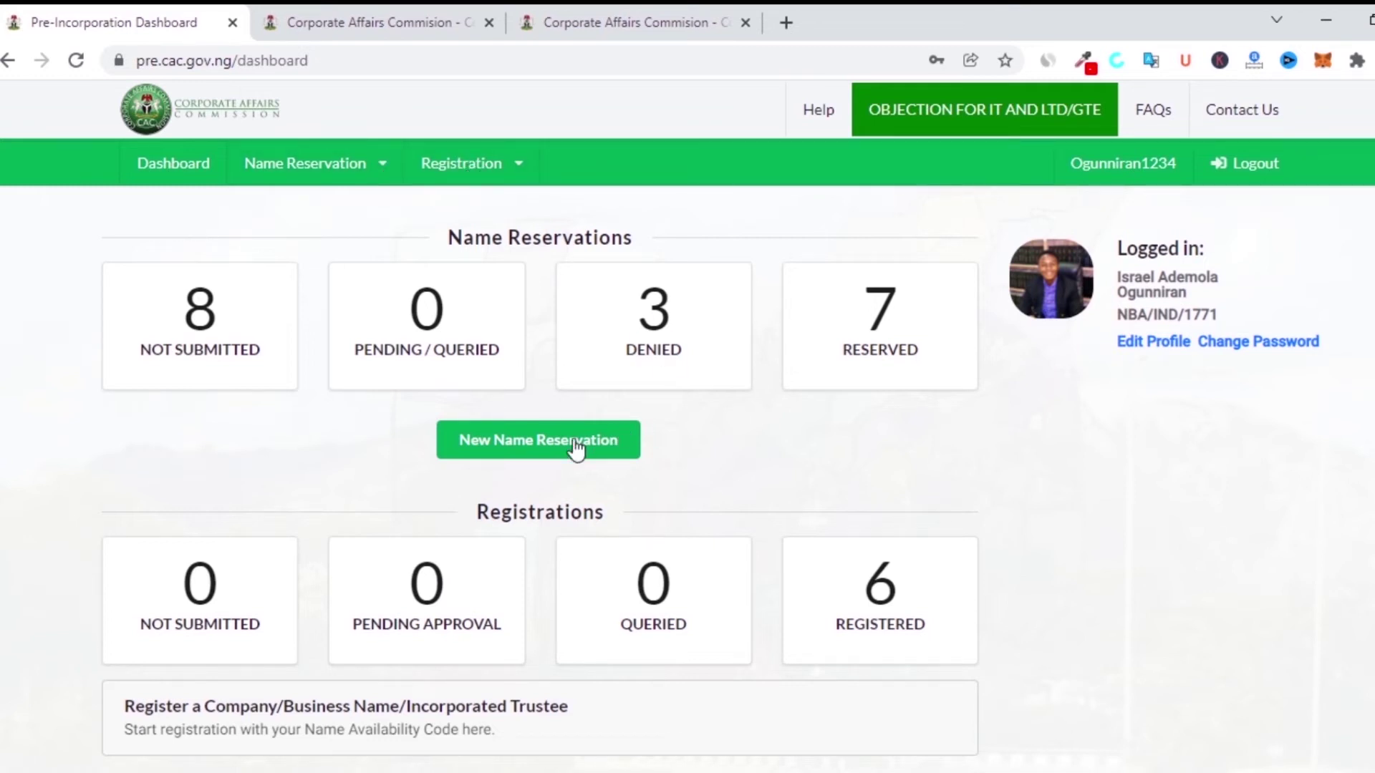
# Step: Examine the New Name Reservation page's naming restrictions, Company Type and Proposed Names sections, and return to the dashboard
pyautogui.click(514, 451)
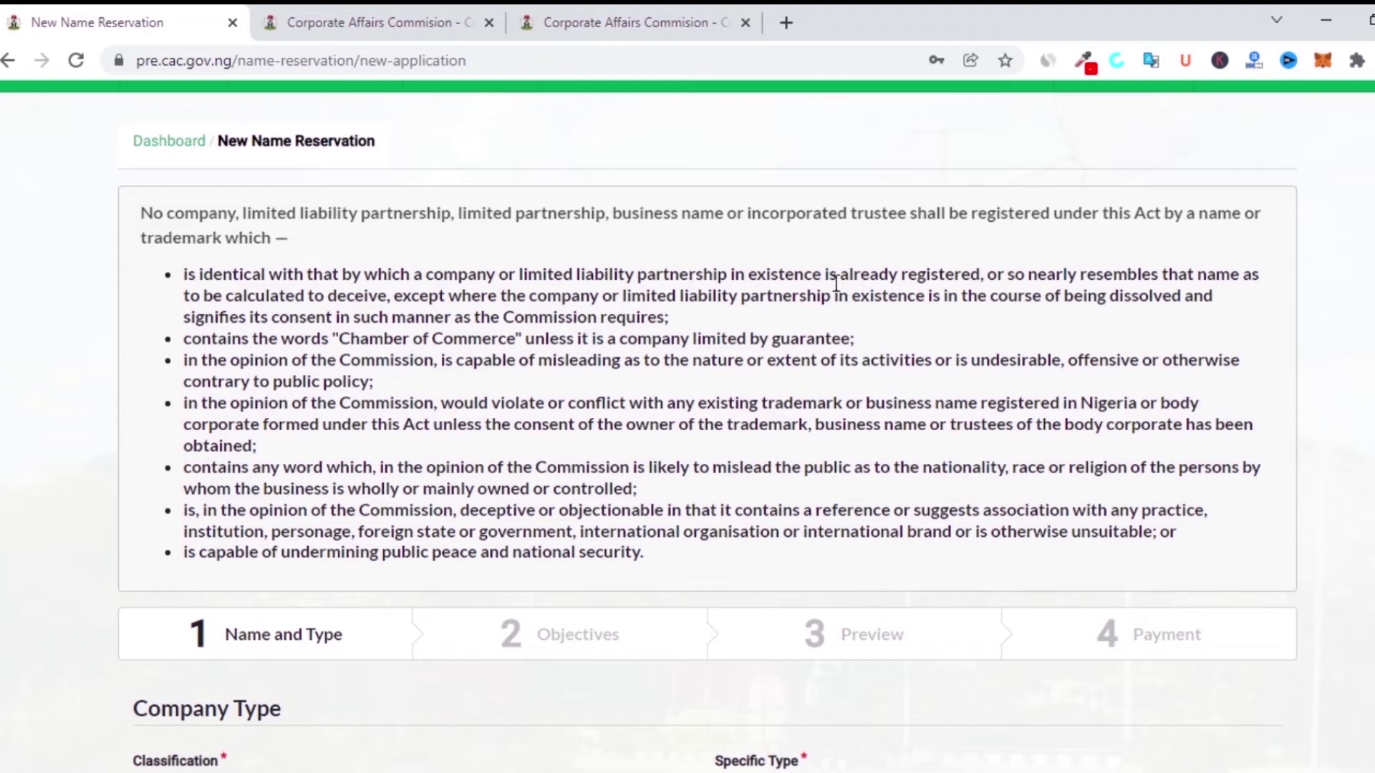
pyautogui.tripleClick(536, 315)
pyautogui.click(538, 319)
pyautogui.scroll(-5, 687, 386)
pyautogui.rightClick(1044, 88)
pyautogui.press('Escape')
pyautogui.scroll(-1, 688, 386)
pyautogui.scroll(-1, 688, 387)
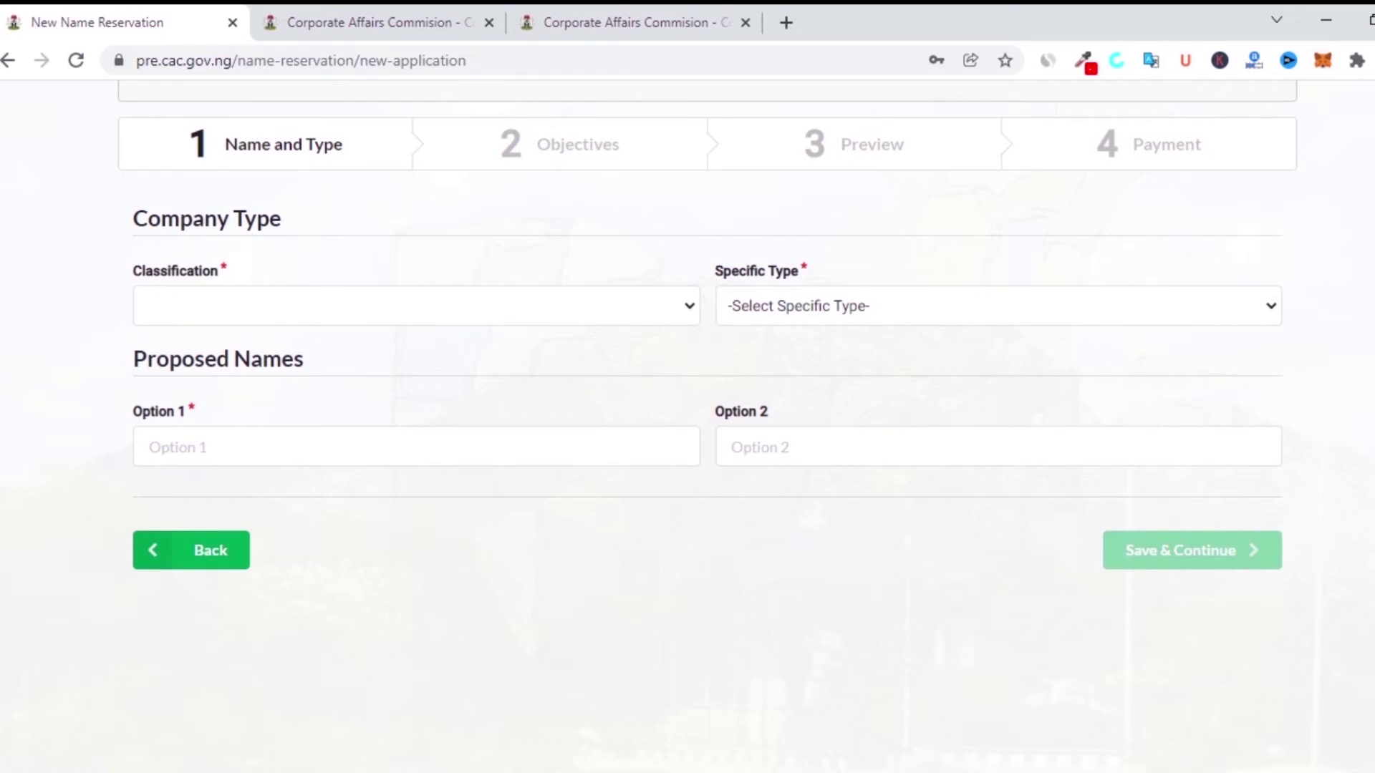
pyautogui.scroll(-3, 687, 430)
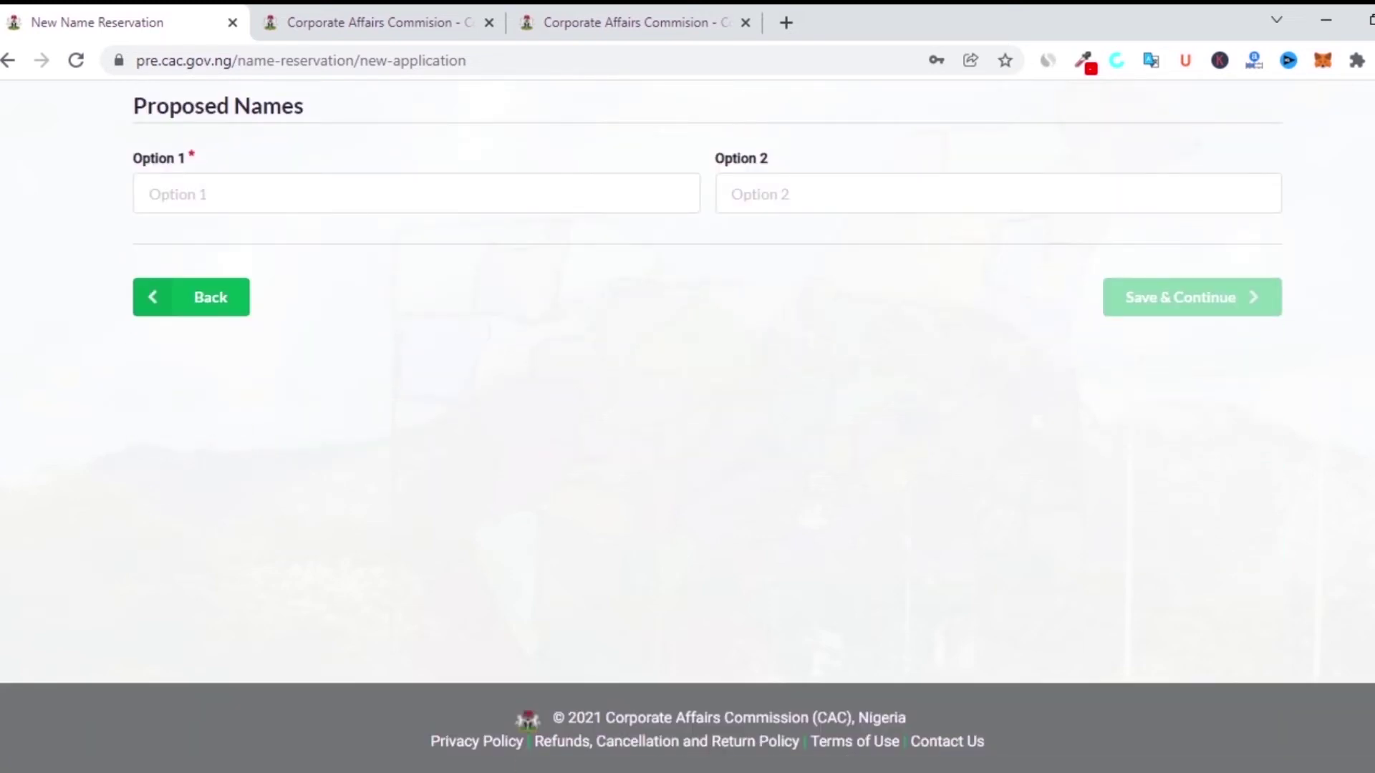
pyautogui.scroll(10, 1307, 336)
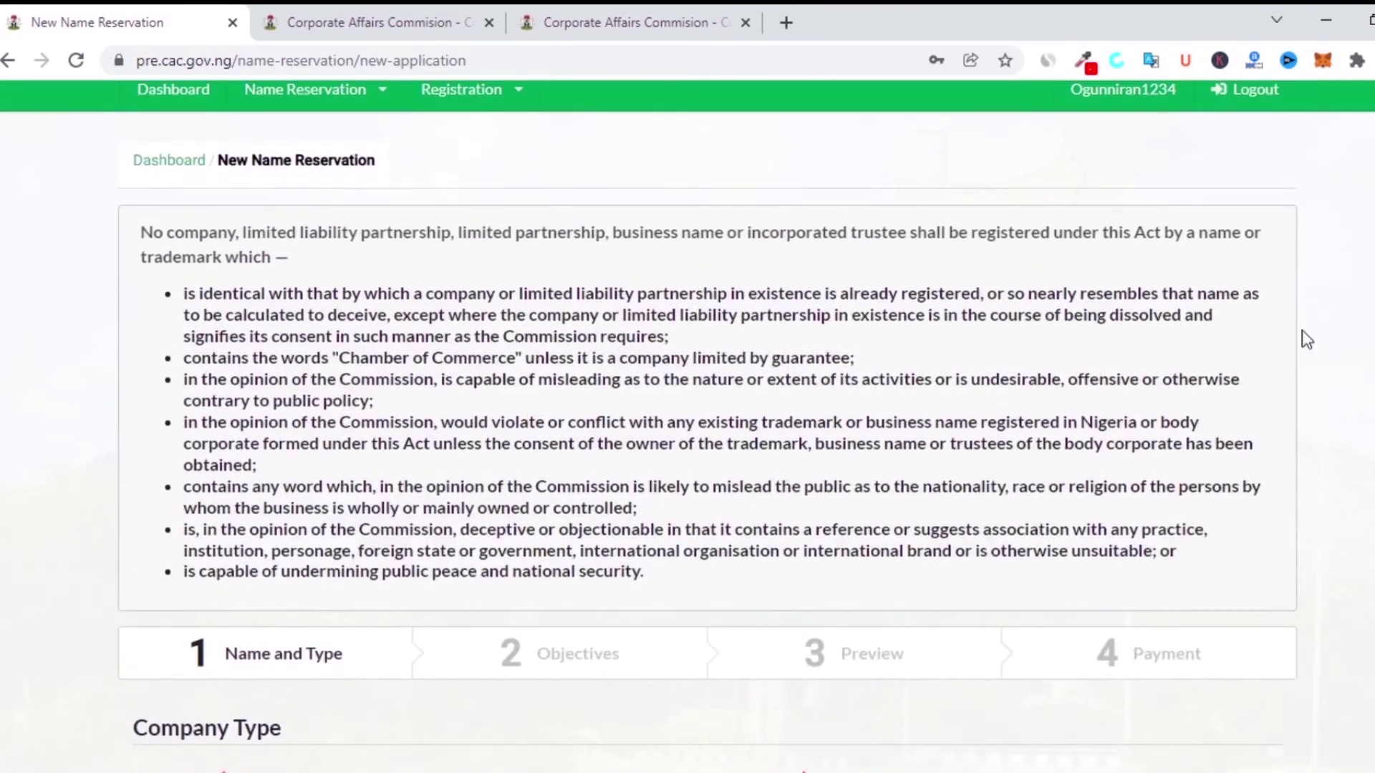
pyautogui.click(7, 60)
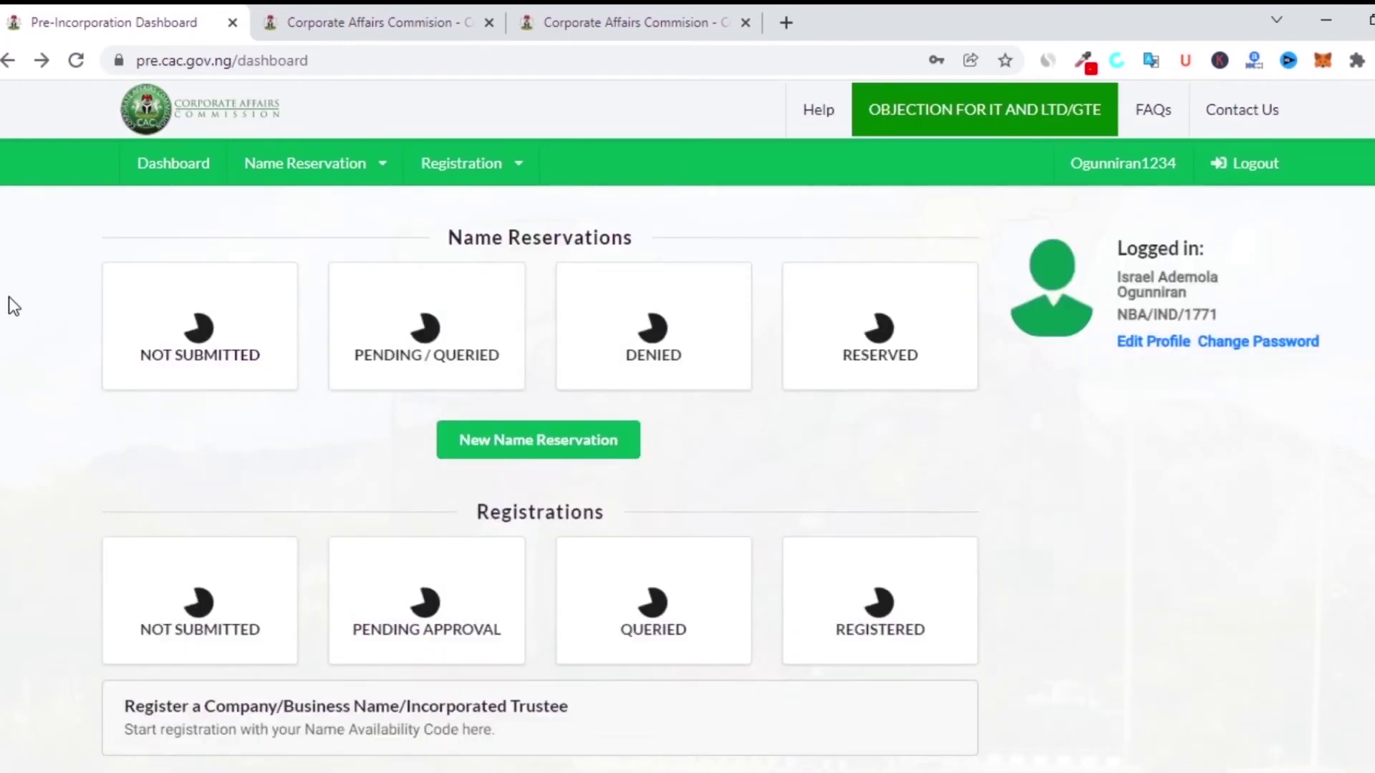
# Step: Open a new name reservation, view the available Classification options under Company Type, and return to the dashboard
pyautogui.scroll(-3, 8, 296)
pyautogui.scroll(1, 737, 363)
pyautogui.click(545, 281)
pyautogui.scroll(-5, 687, 427)
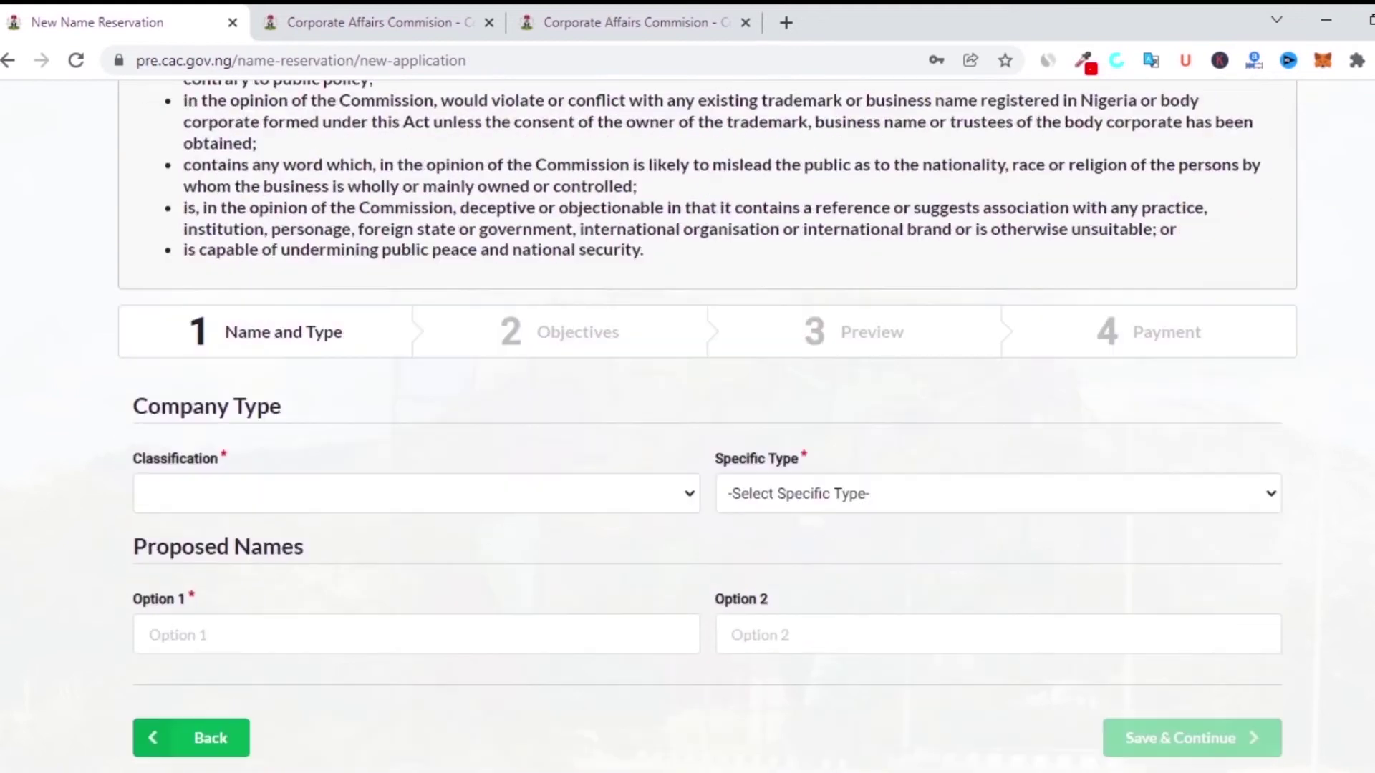
pyautogui.click(360, 495)
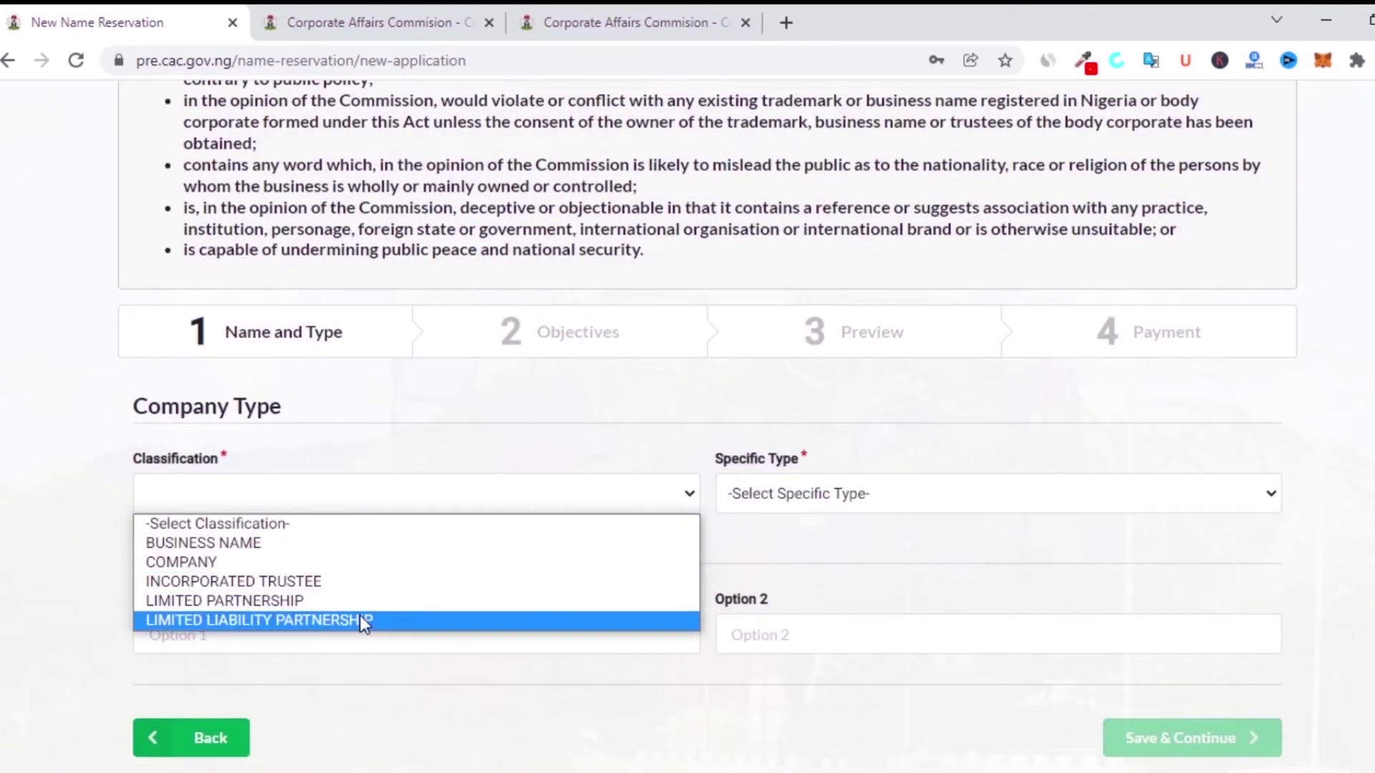
pyautogui.click(10, 61)
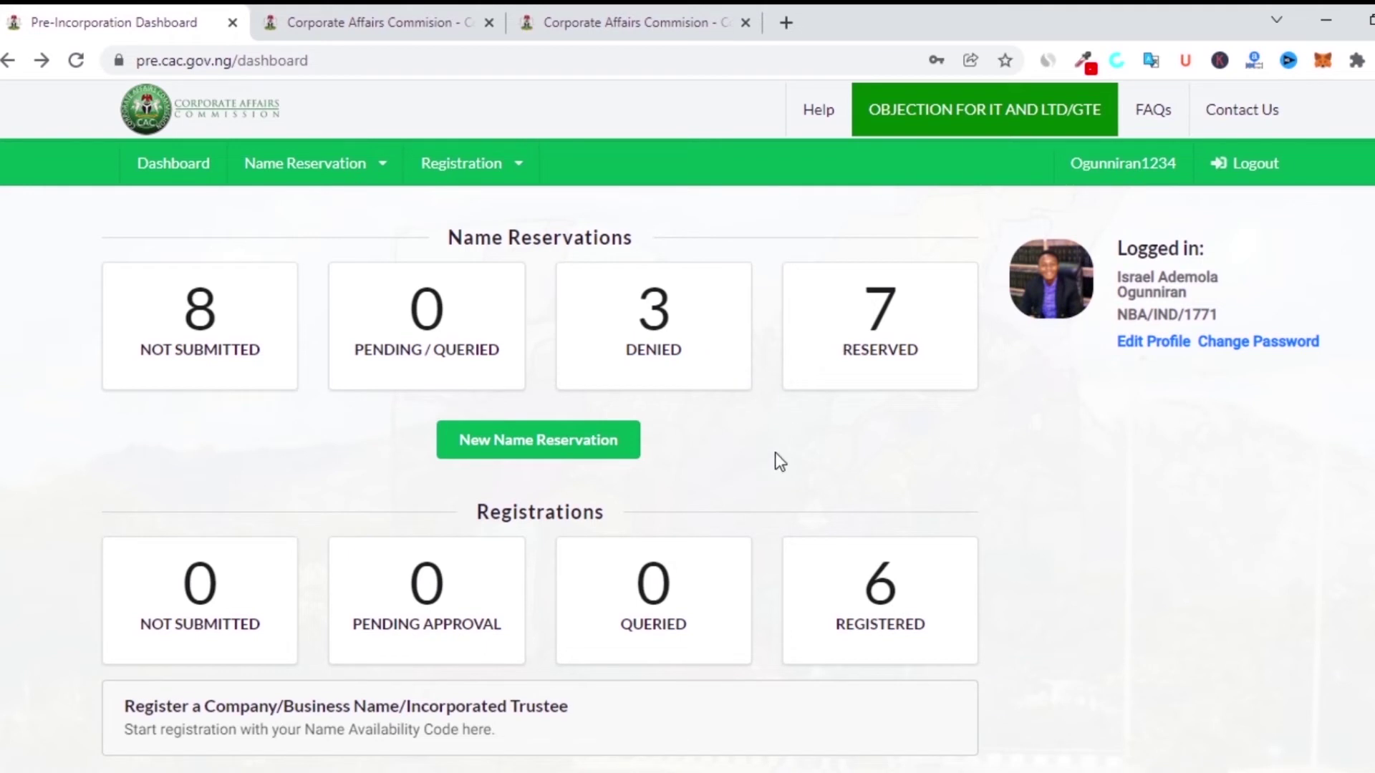
# Step: Open the reserved names from the dashboard, look through the approval history with its approval notes and receipts, and go back
pyautogui.click(891, 347)
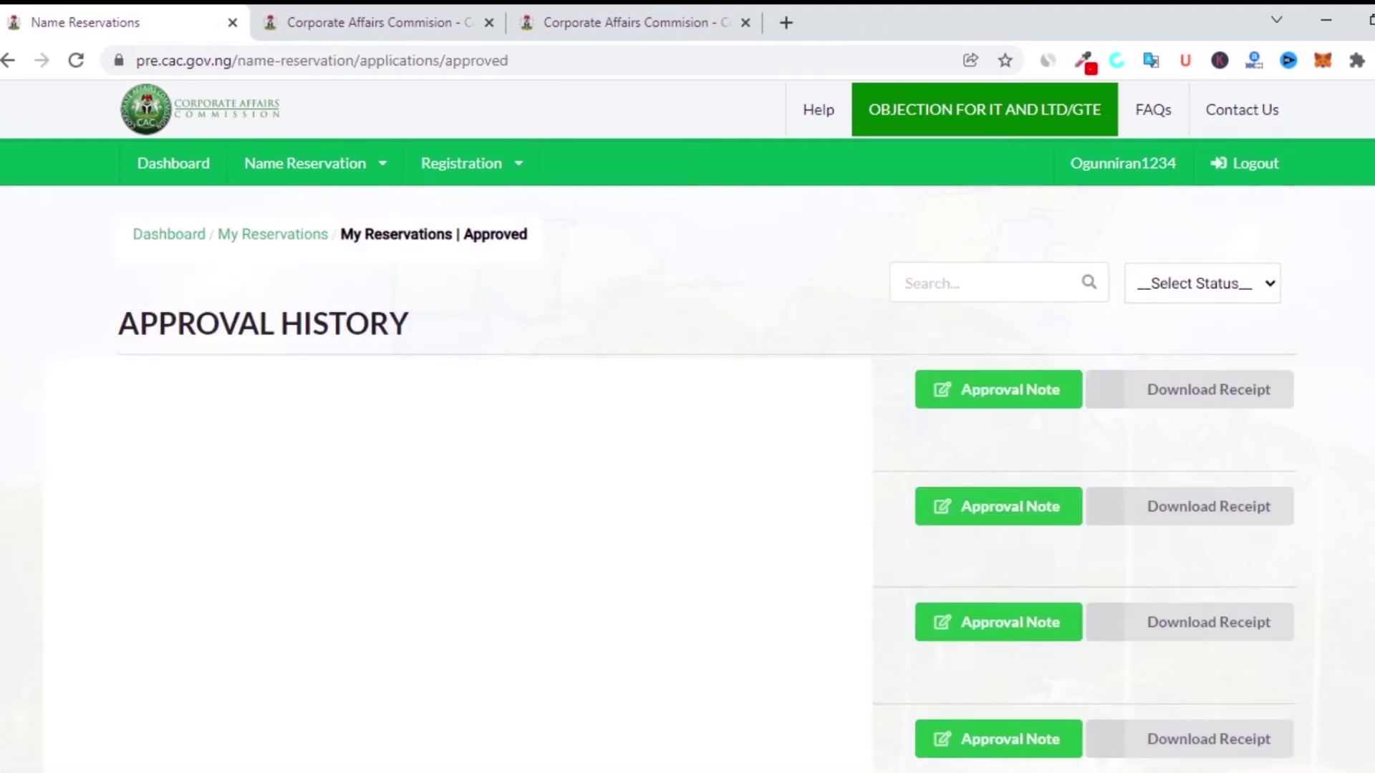
pyautogui.scroll(-2, 1159, 322)
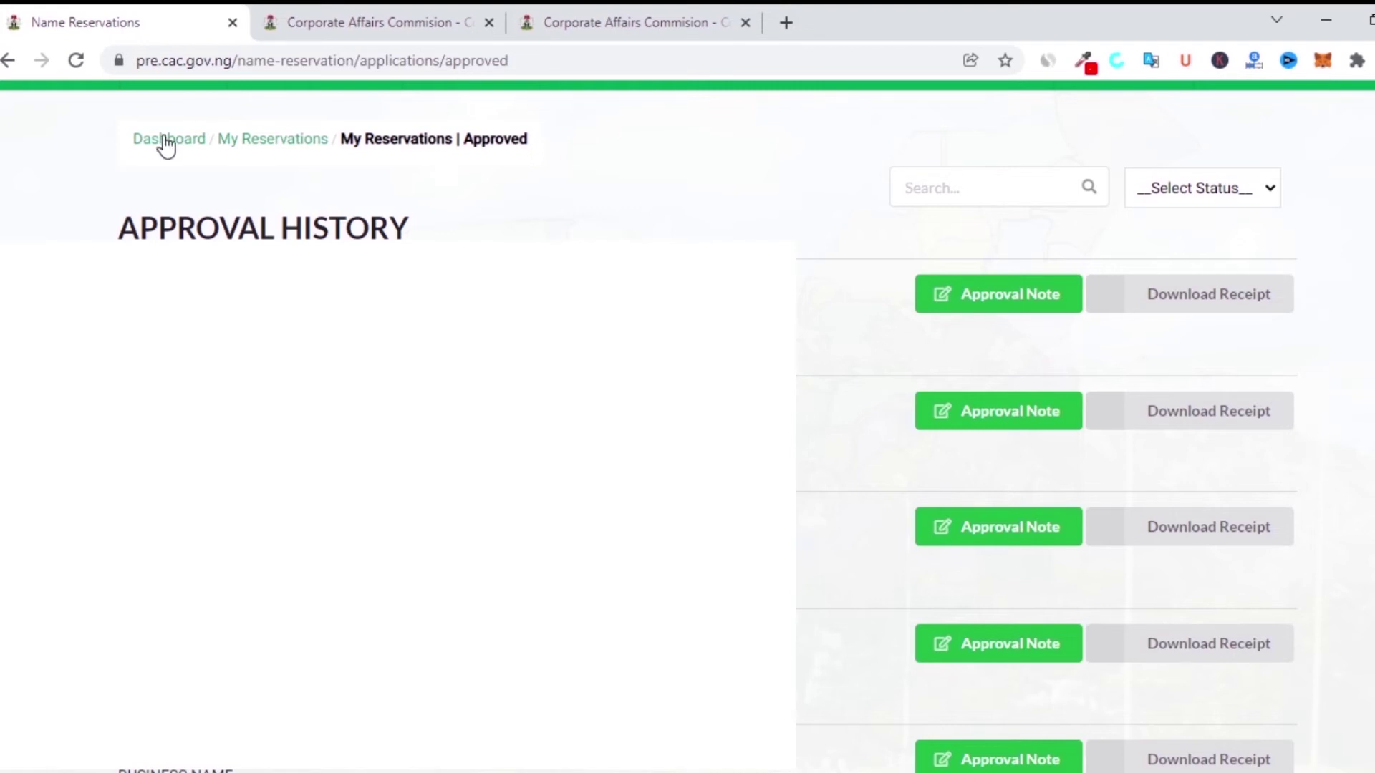
pyautogui.scroll(2, 151, 143)
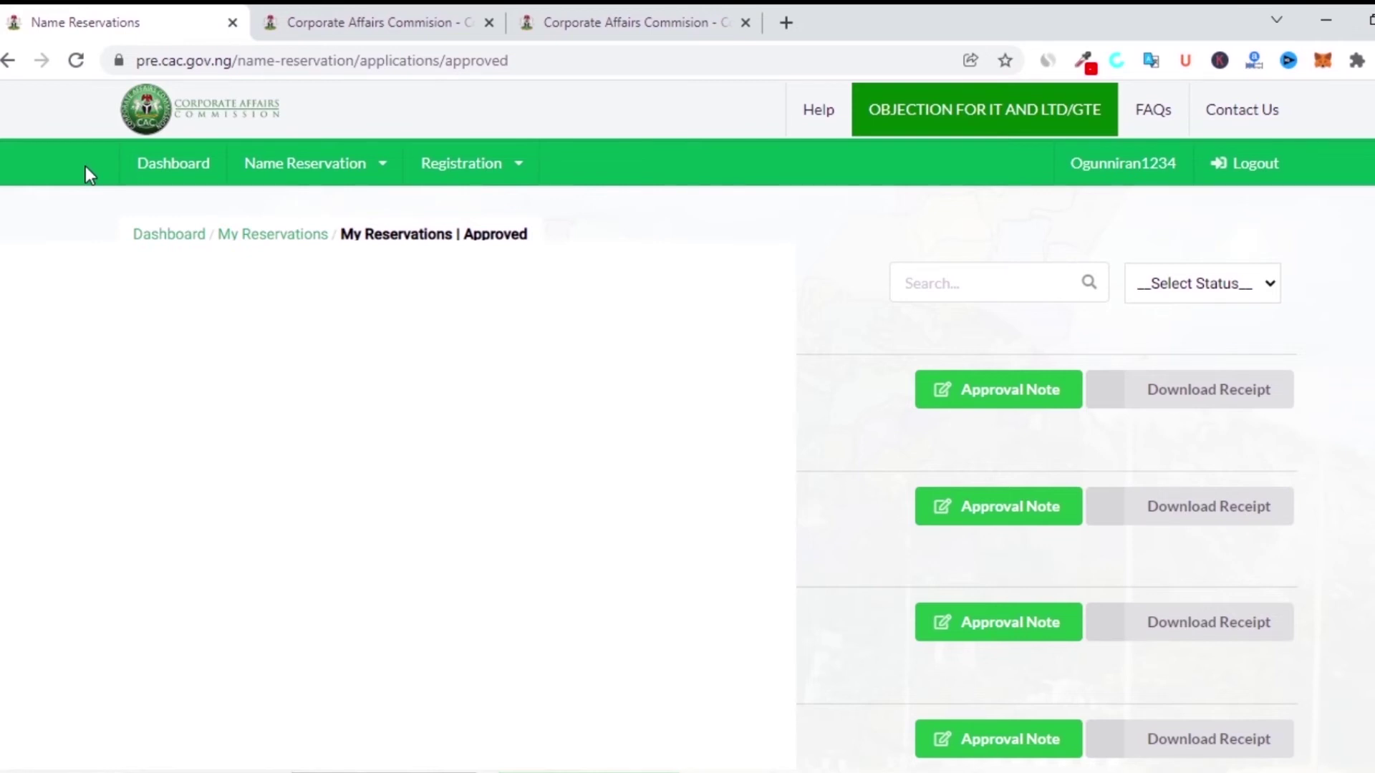
pyautogui.click(6, 61)
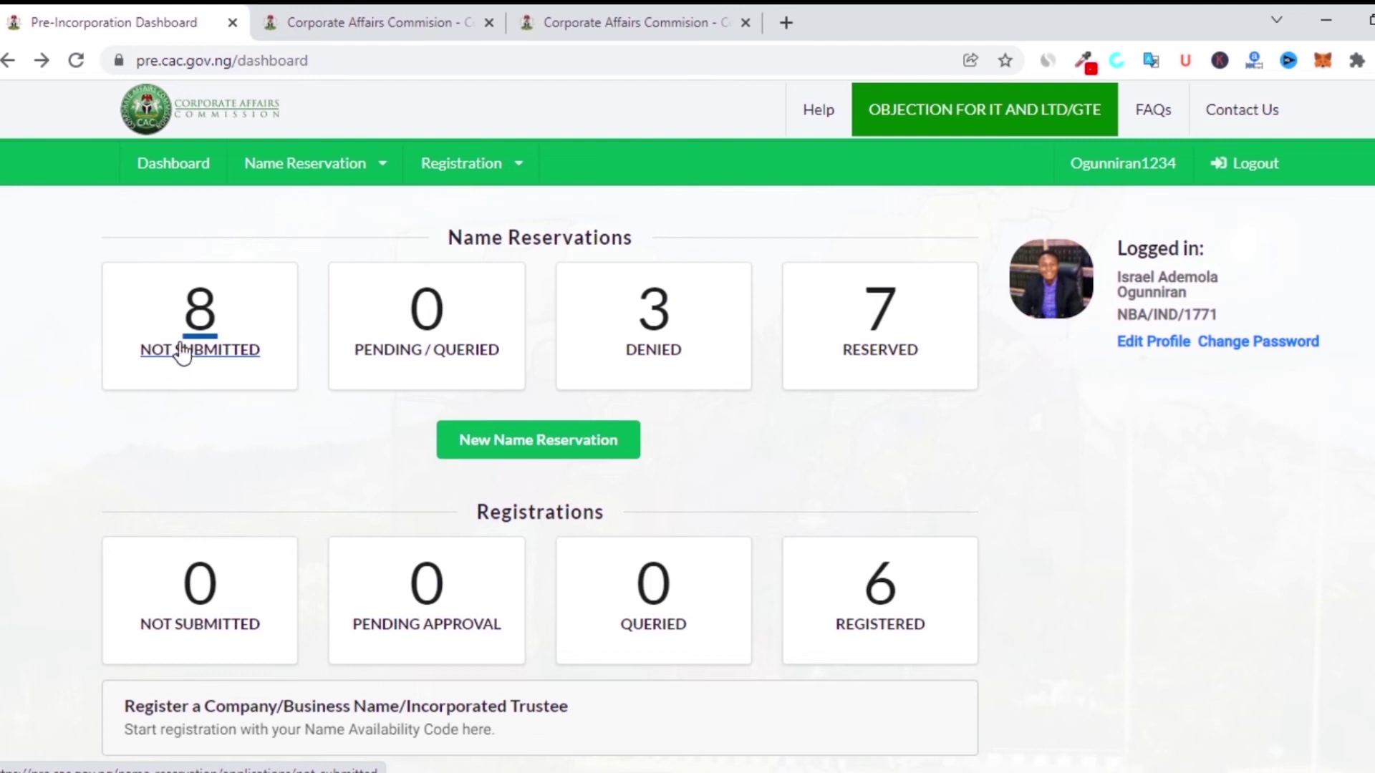
# Step: Open the registered entries under Registrations, view their receipt, document and certificate downloads, and return to review the dashboard sections
pyautogui.scroll(-3, 183, 352)
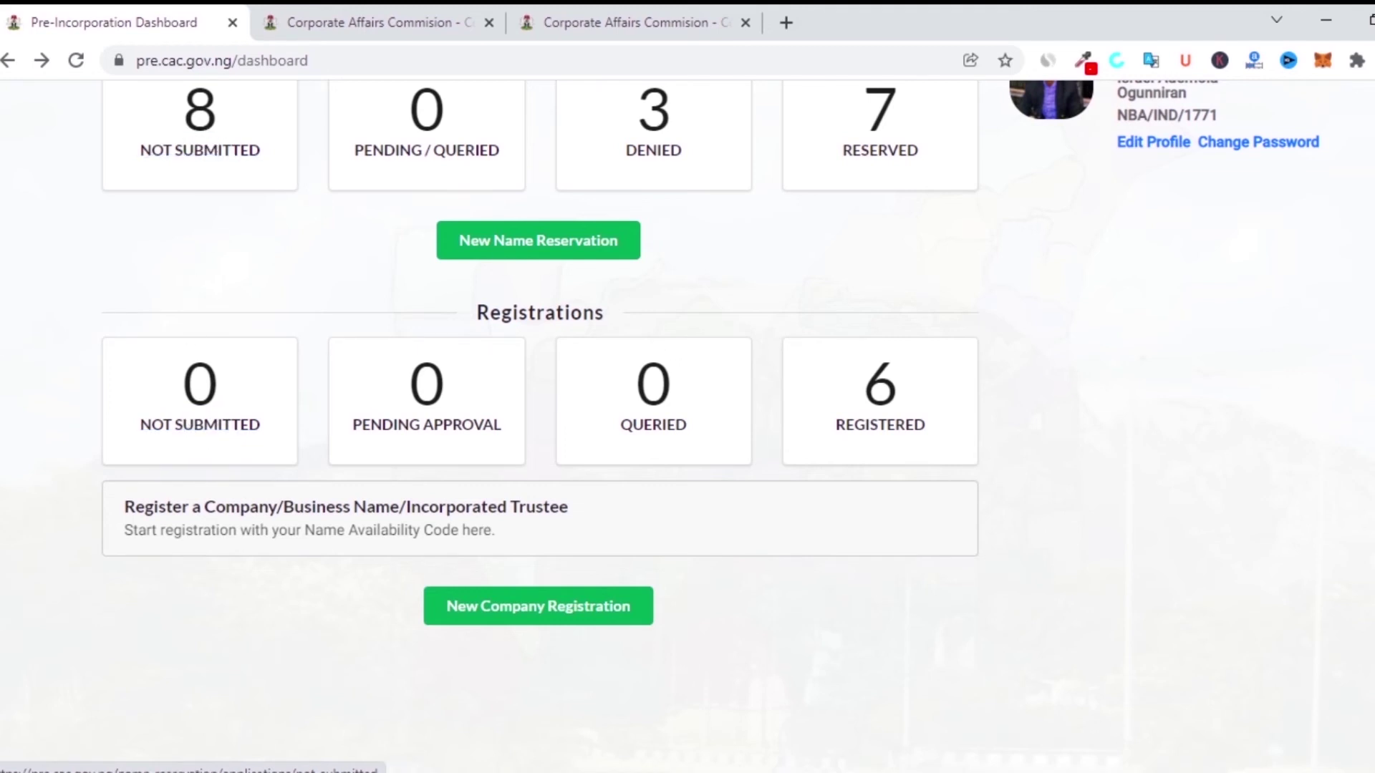
pyautogui.scroll(2, 215, 143)
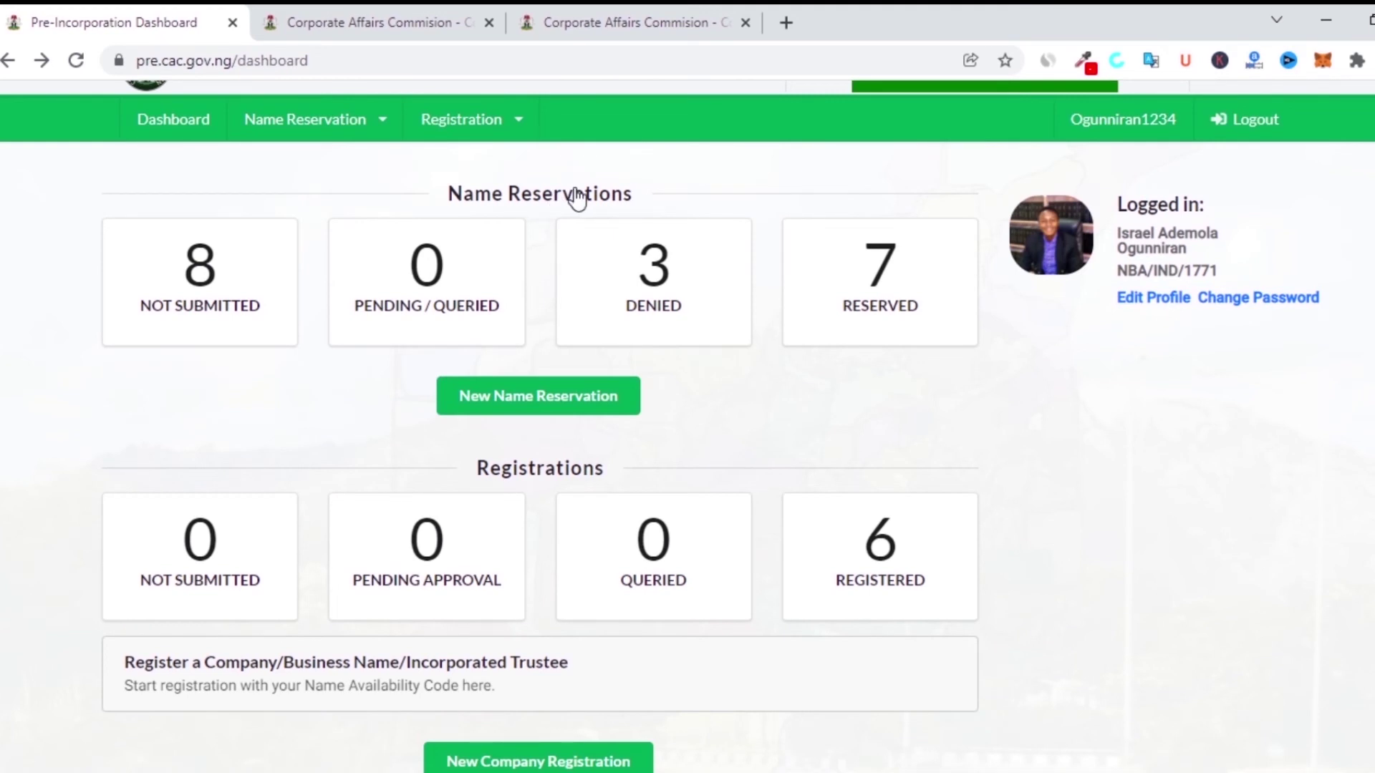
pyautogui.scroll(-2, 1145, 386)
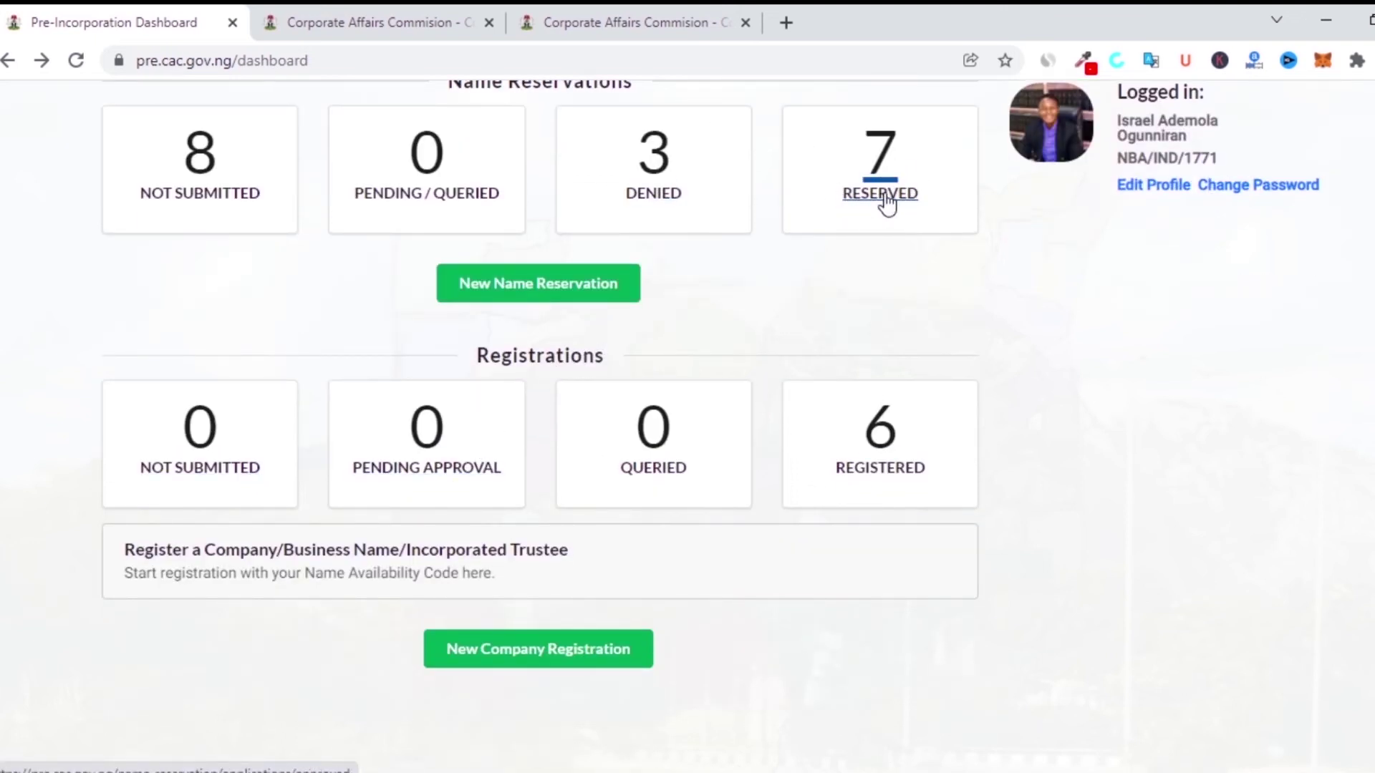
pyautogui.scroll(2, 888, 208)
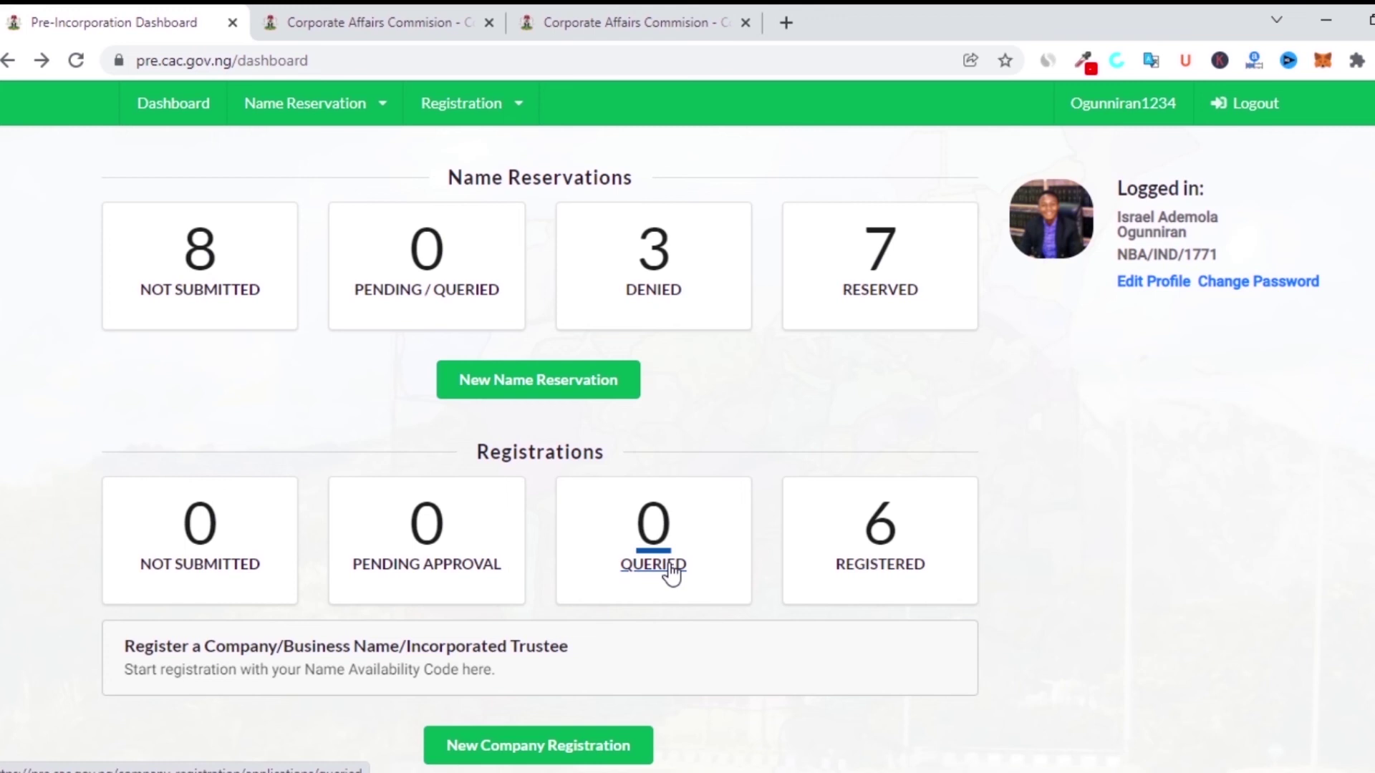
pyautogui.click(871, 573)
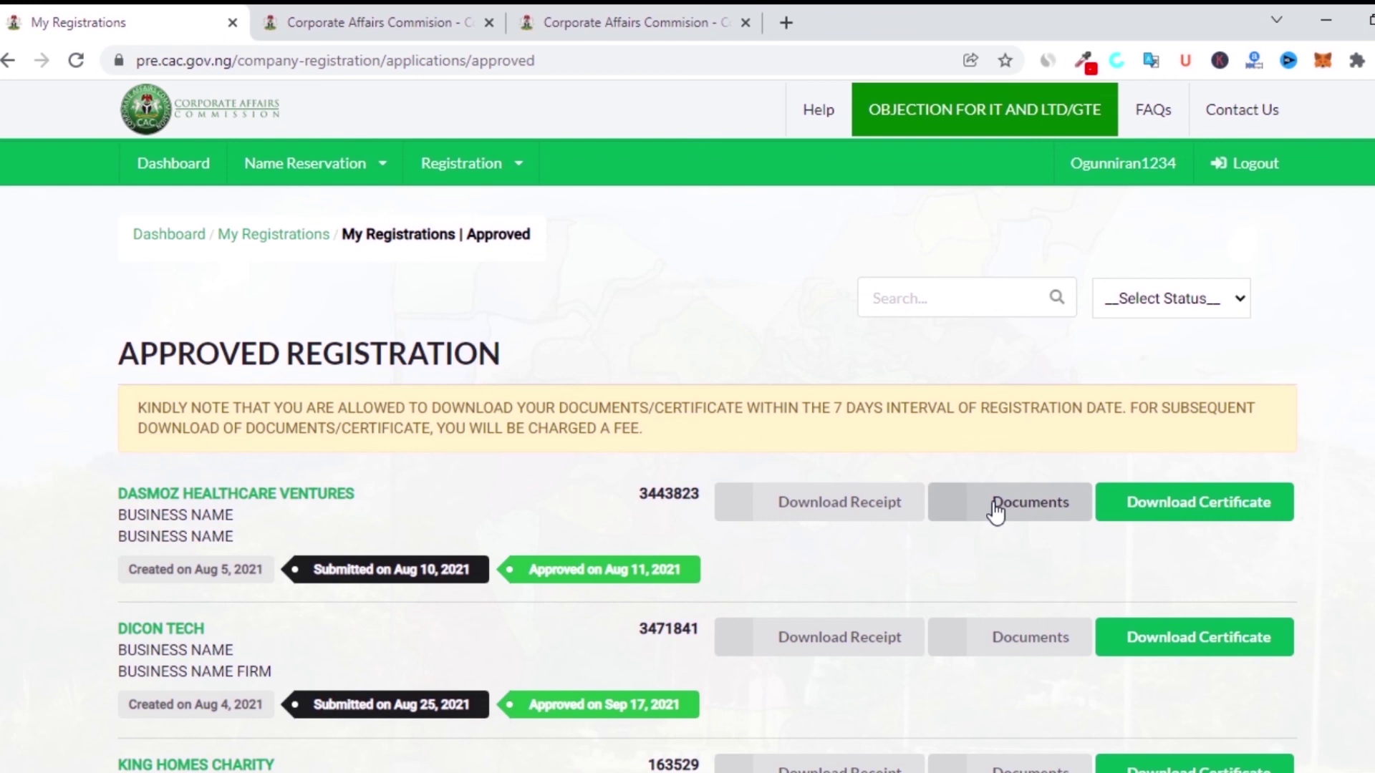
pyautogui.click(9, 62)
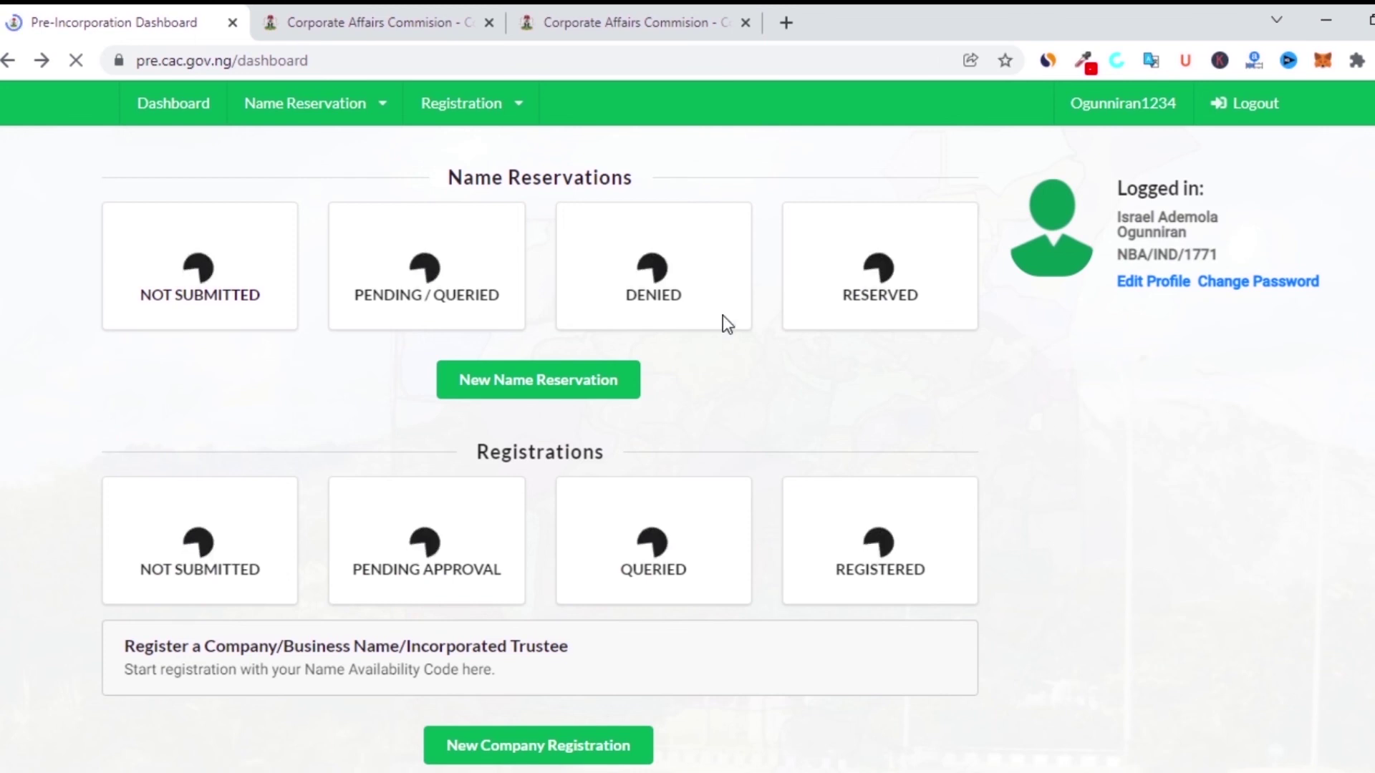
pyautogui.scroll(-3, 723, 316)
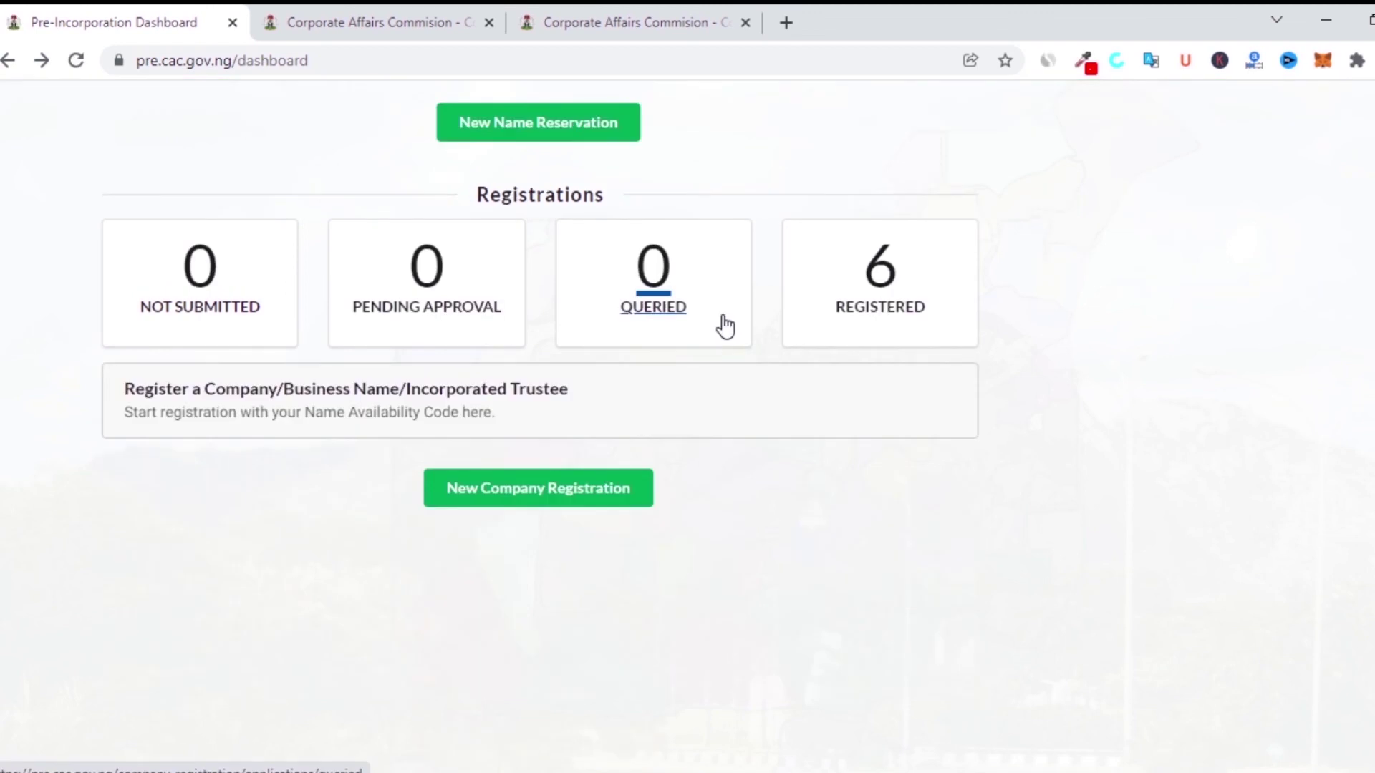
pyautogui.scroll(4, 687, 426)
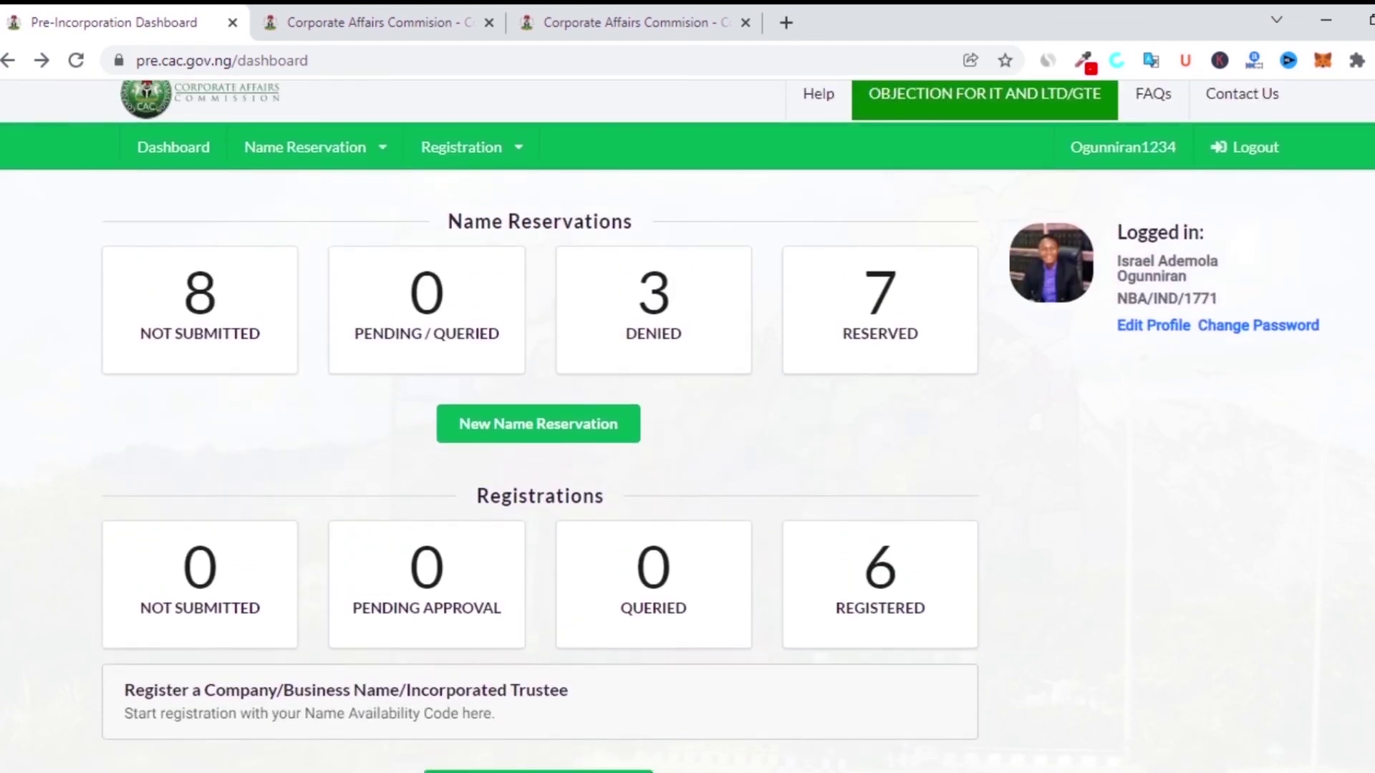